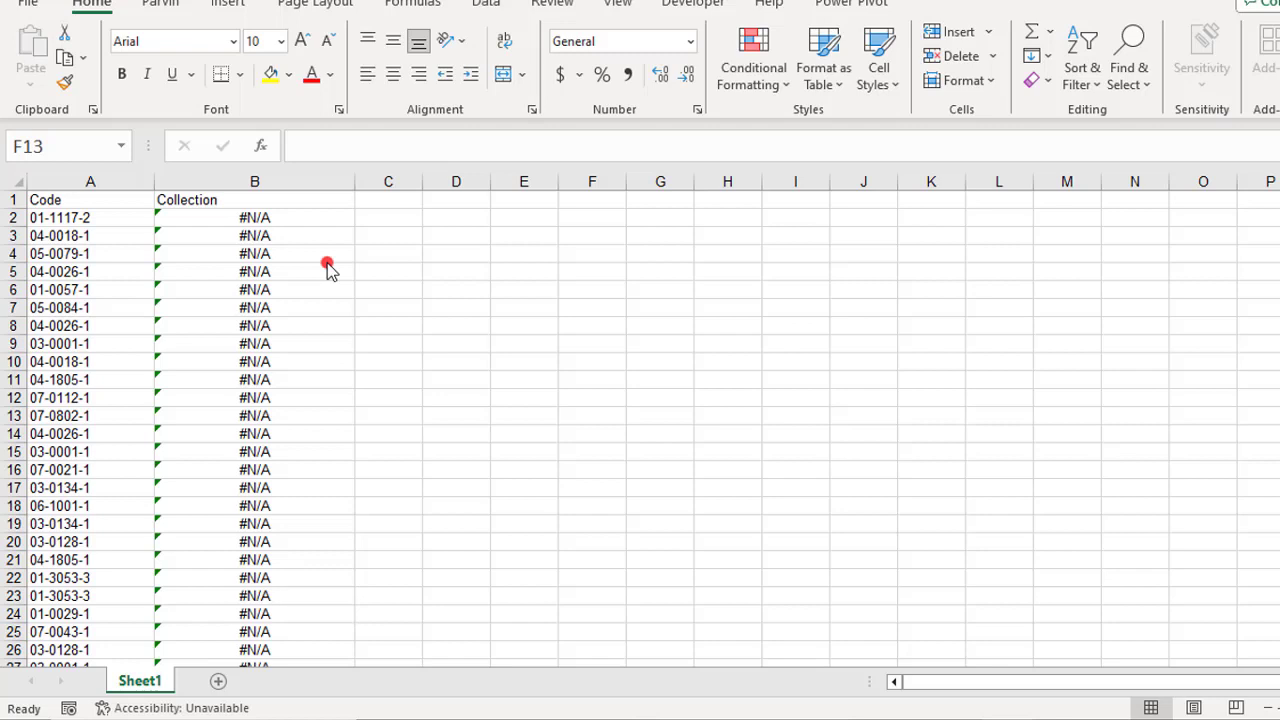
Compare the codes in the Sales Statement and TT SLIP workbooks, and inspect the VLOOKUP formulas in the Collection column.
key(Escape)
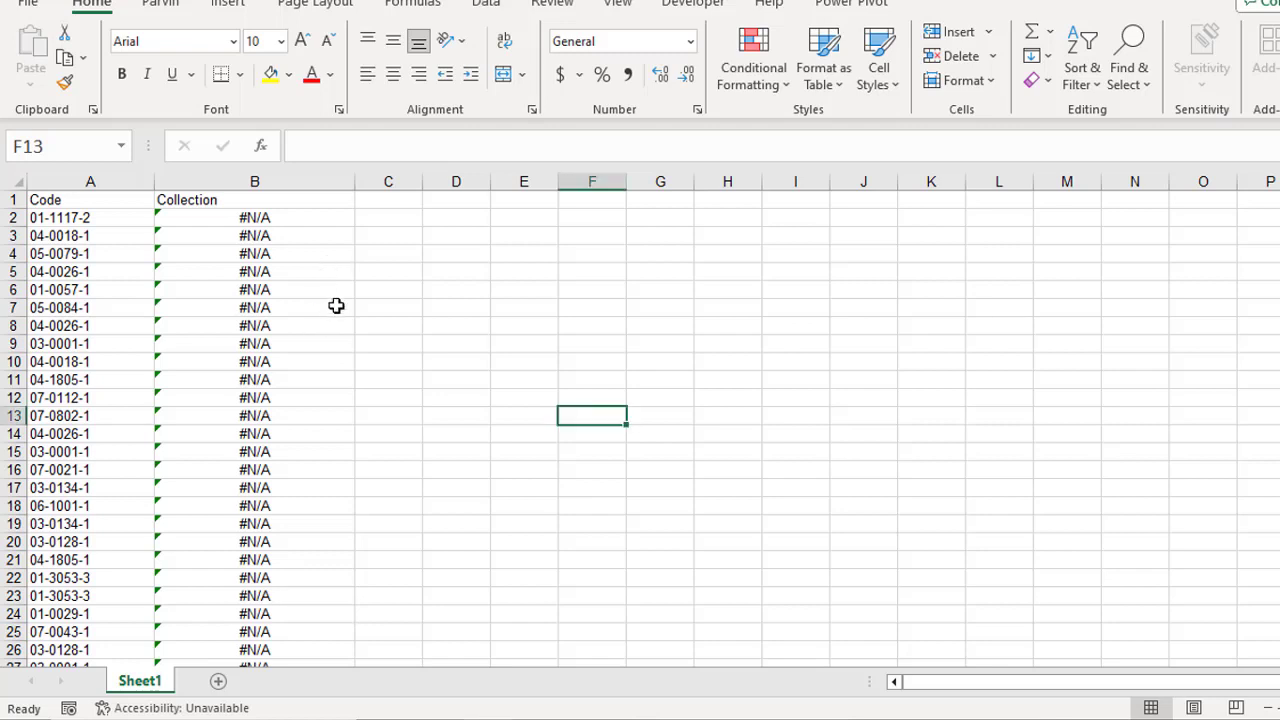
drag(79, 217, 77, 624)
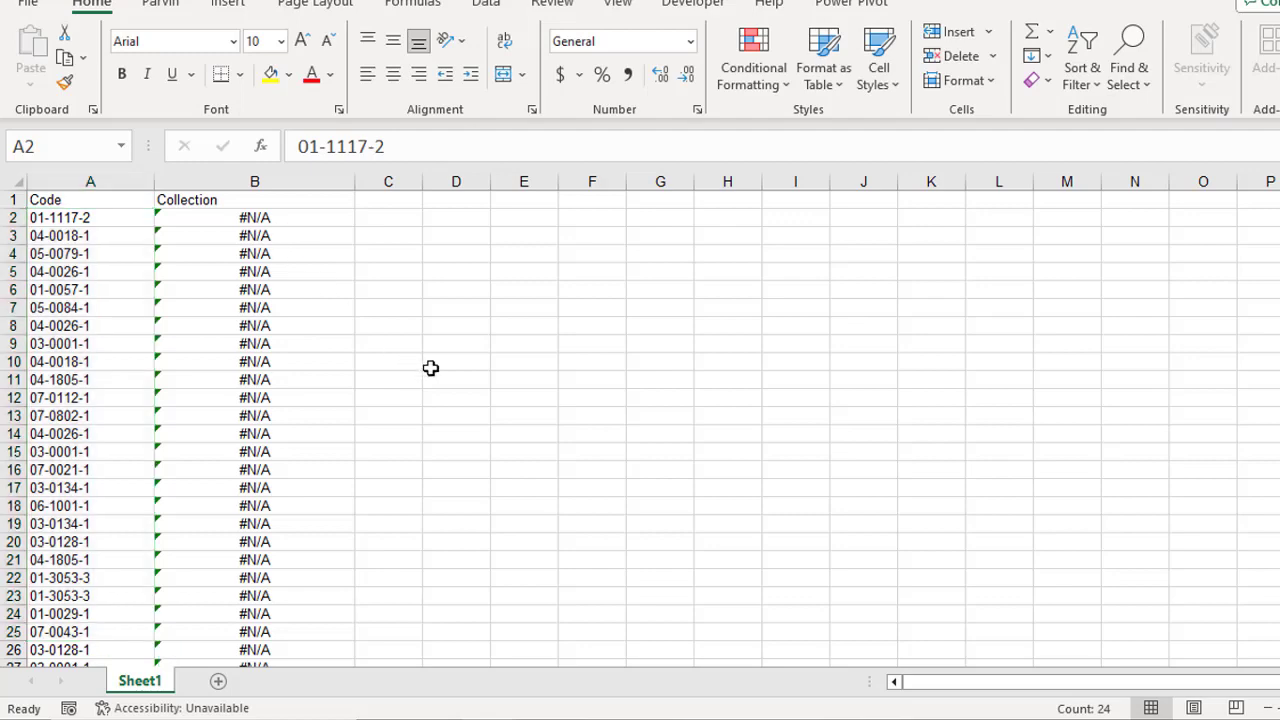
click(431, 611)
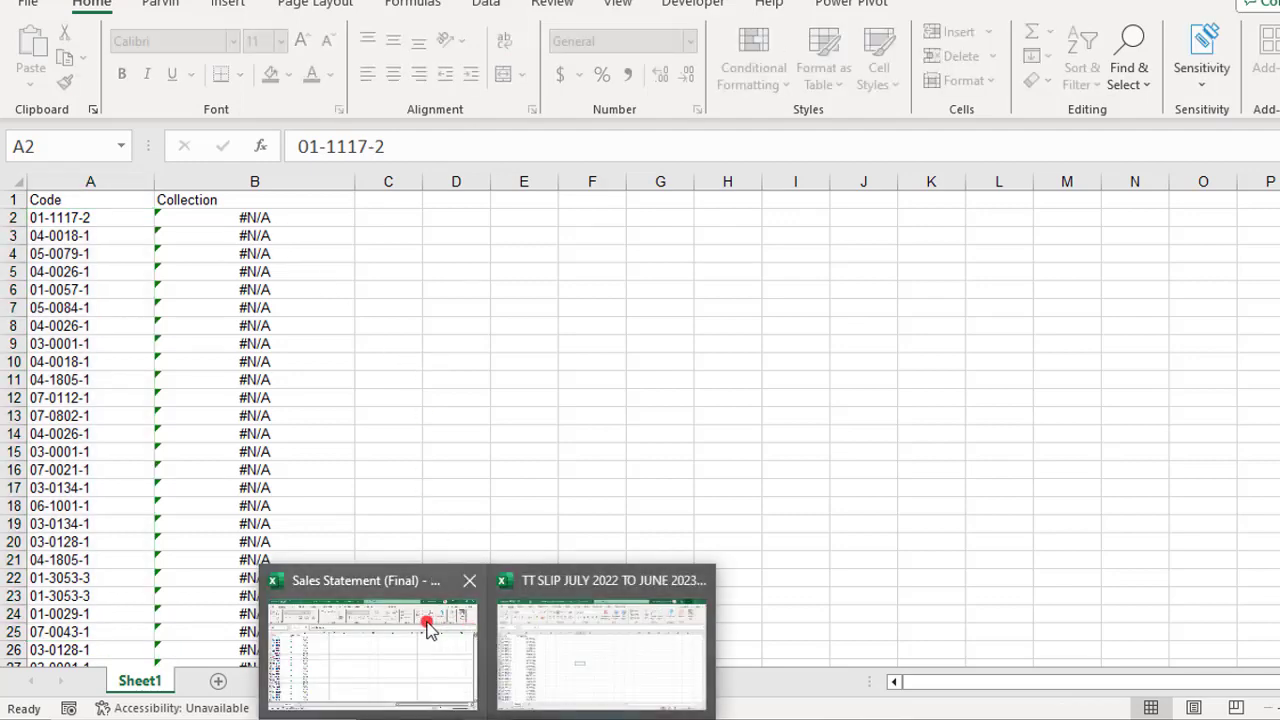
click(527, 627)
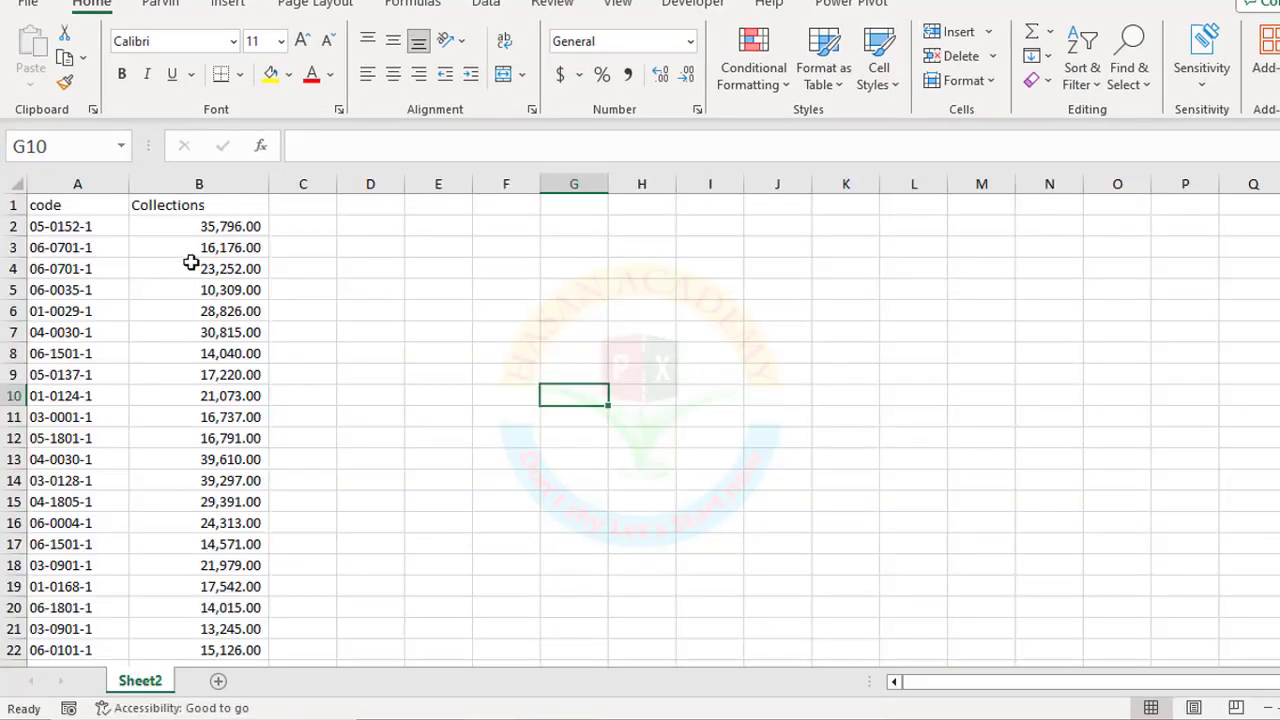
click(195, 260)
click(93, 229)
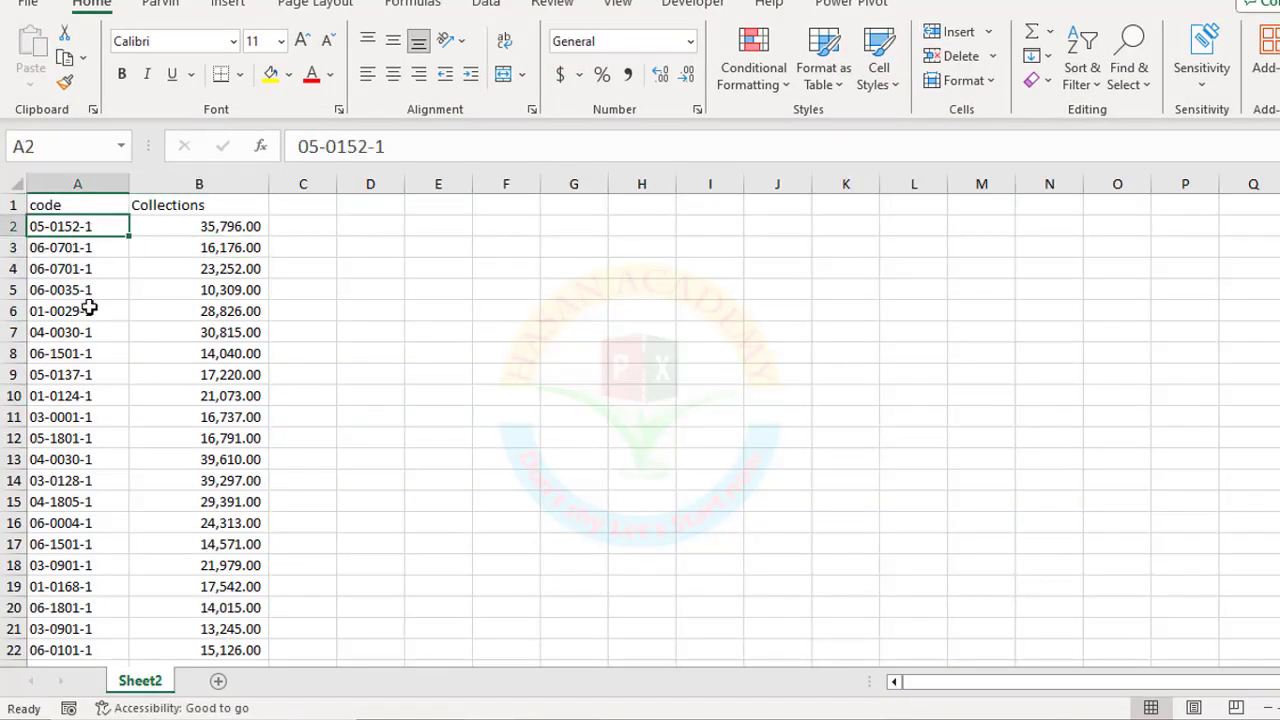
key(alt+Tab)
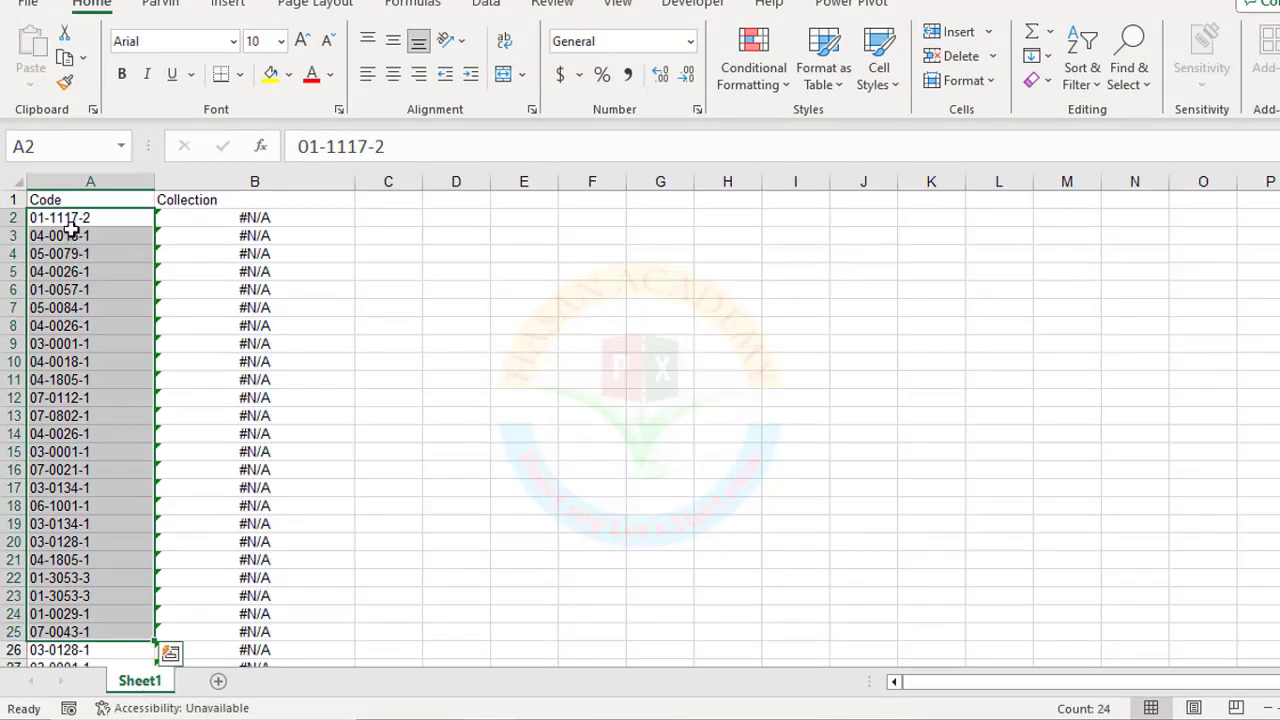
click(72, 220)
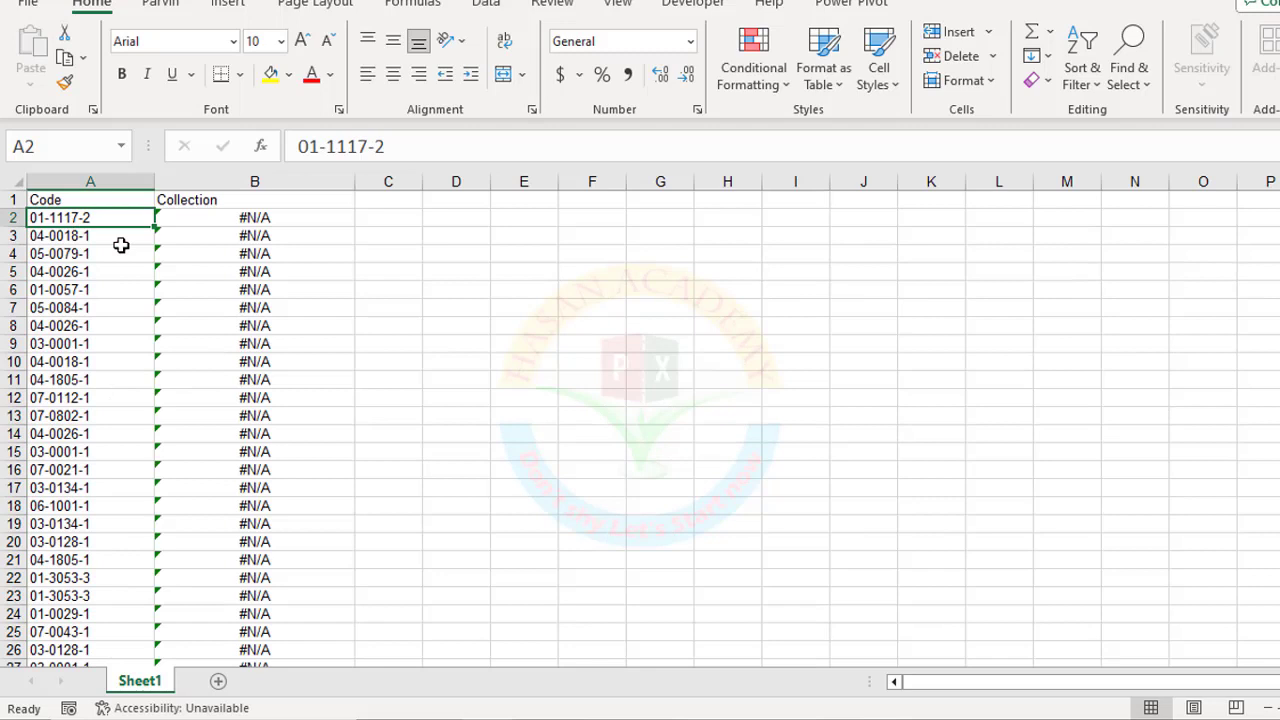
drag(209, 217, 232, 587)
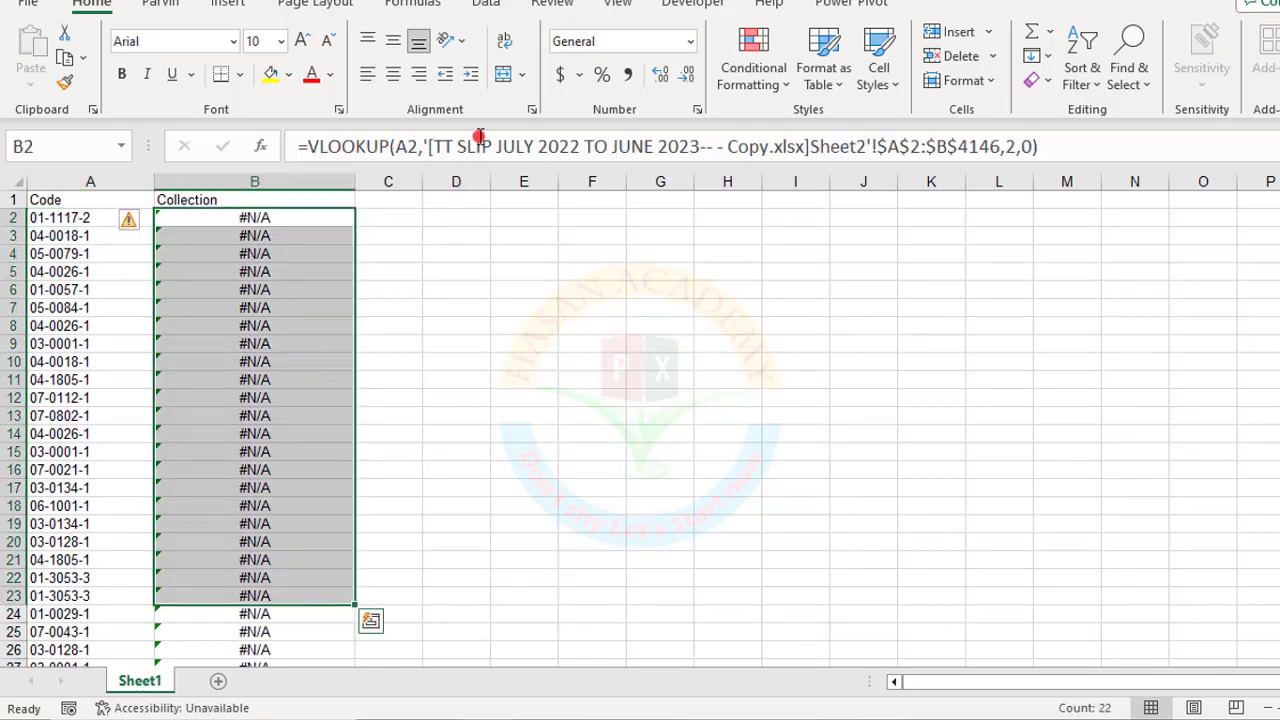
click(686, 357)
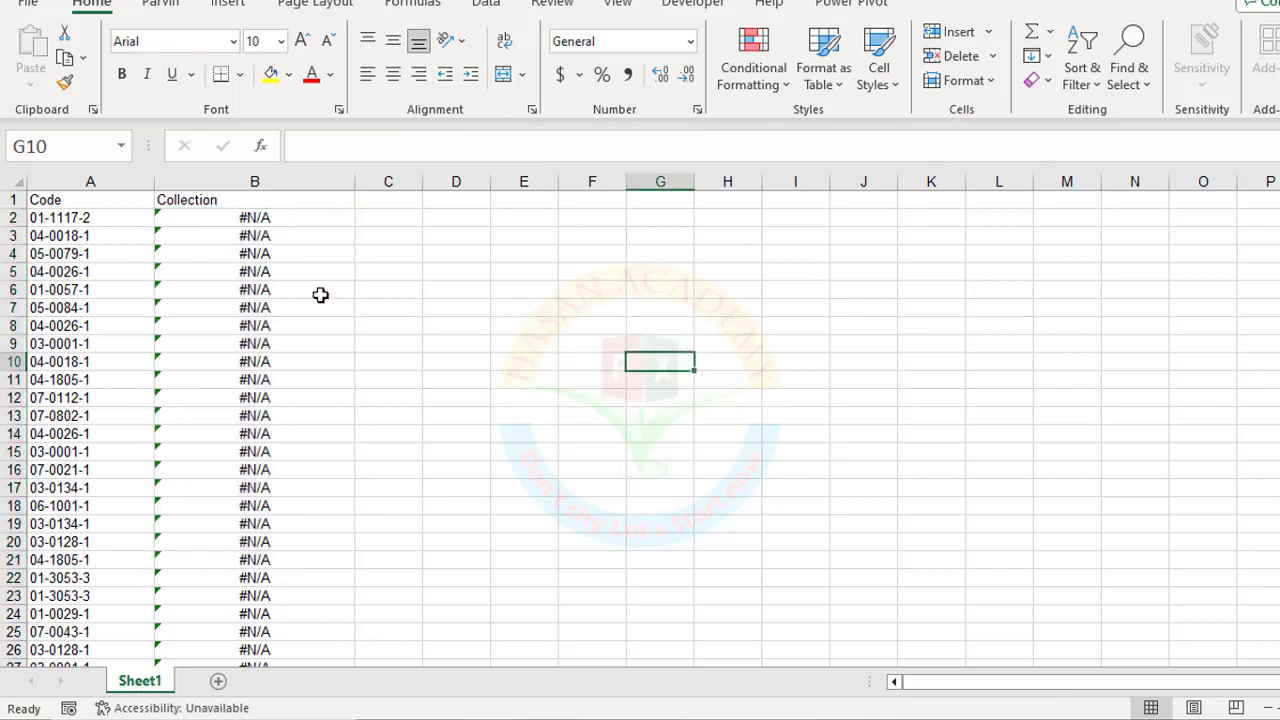
drag(252, 236, 294, 614)
click(445, 467)
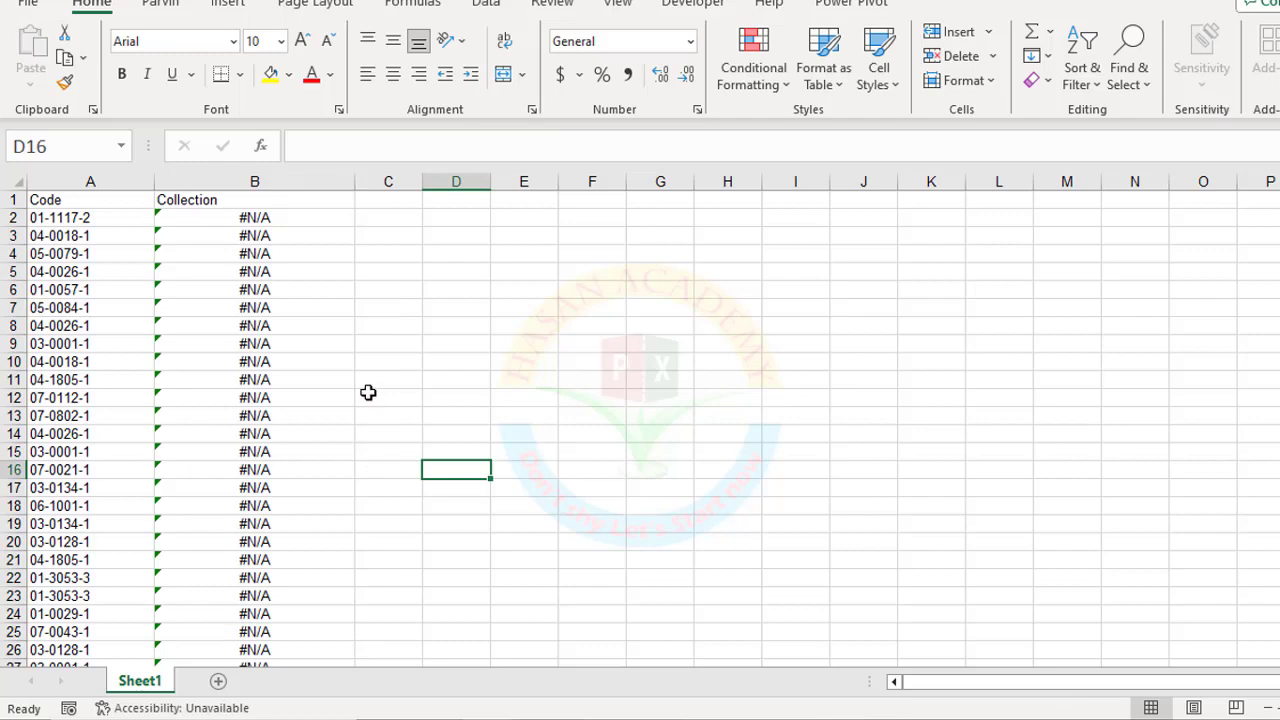
Clear all existing formulas from the Collection column of the Sales Statement sheet, from B2 down to the last filled row.
click(236, 221)
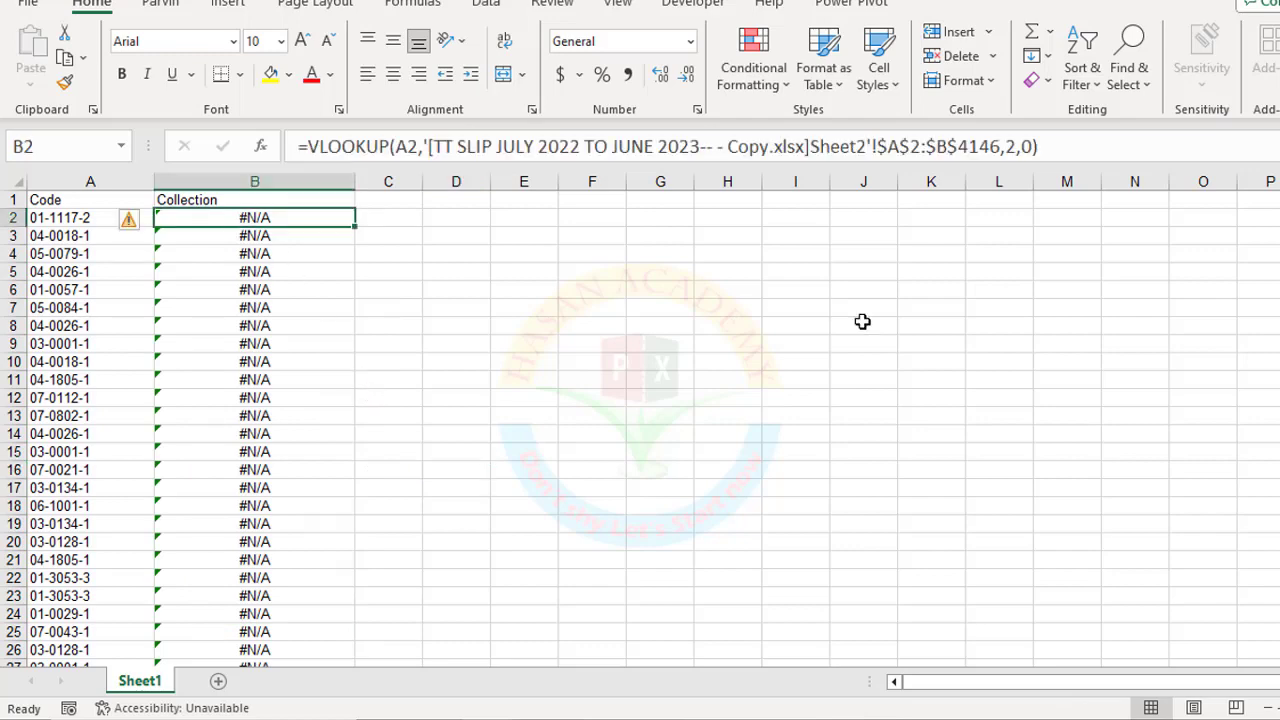
key(ctrl+shift+Down)
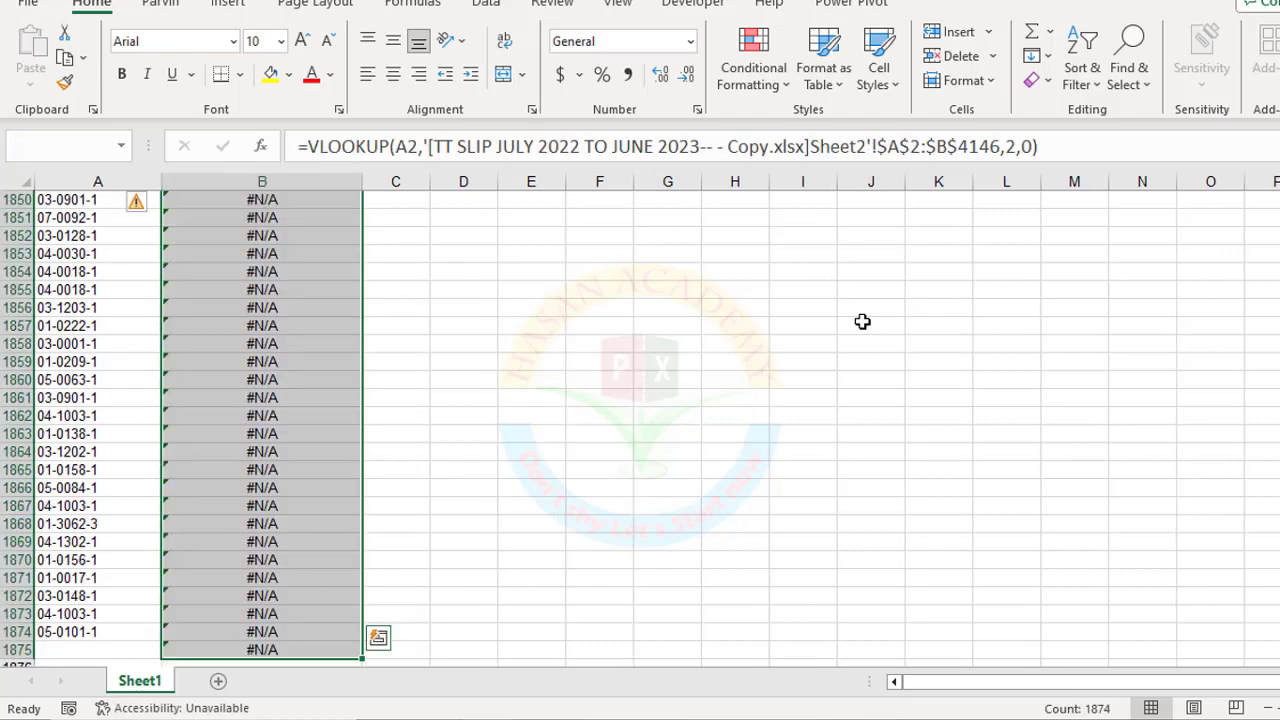
key(Delete)
key(ctrl+BackSpace)
Start a VLOOKUP formula in B2 with the code in A2 as the lookup value.
key(Up)
key(Down)
text(=v)
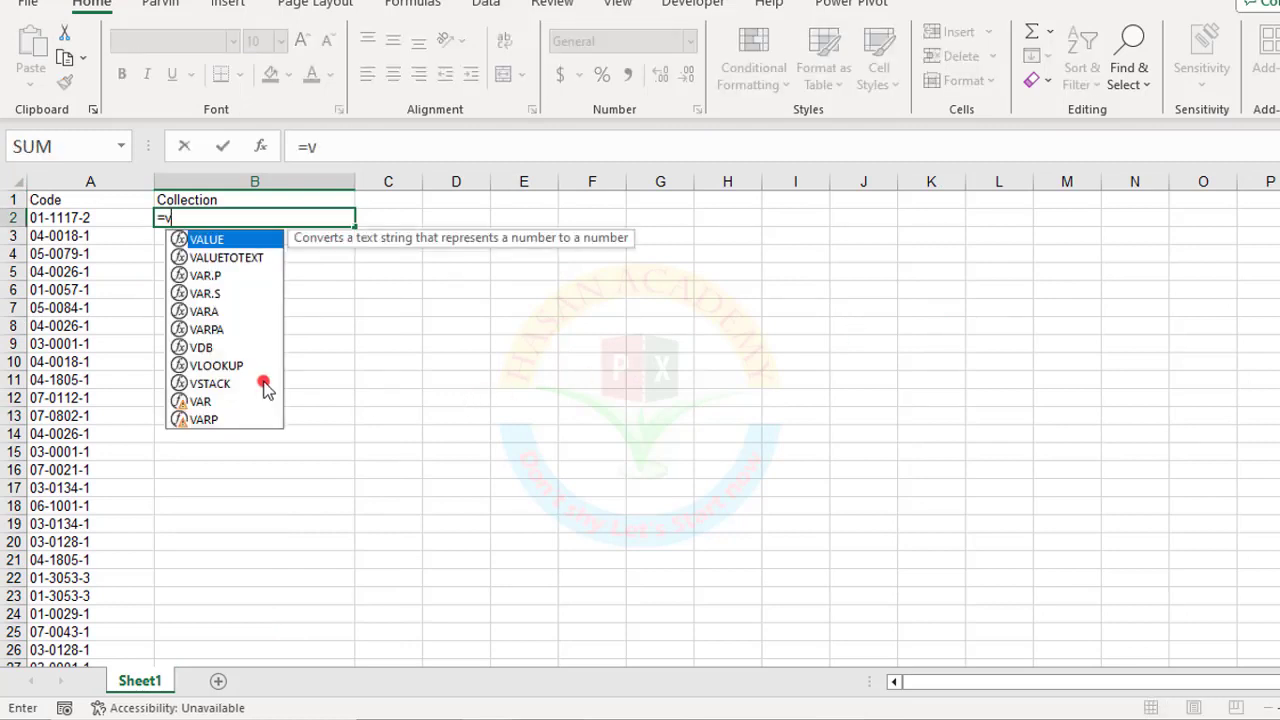
double_click(216, 365)
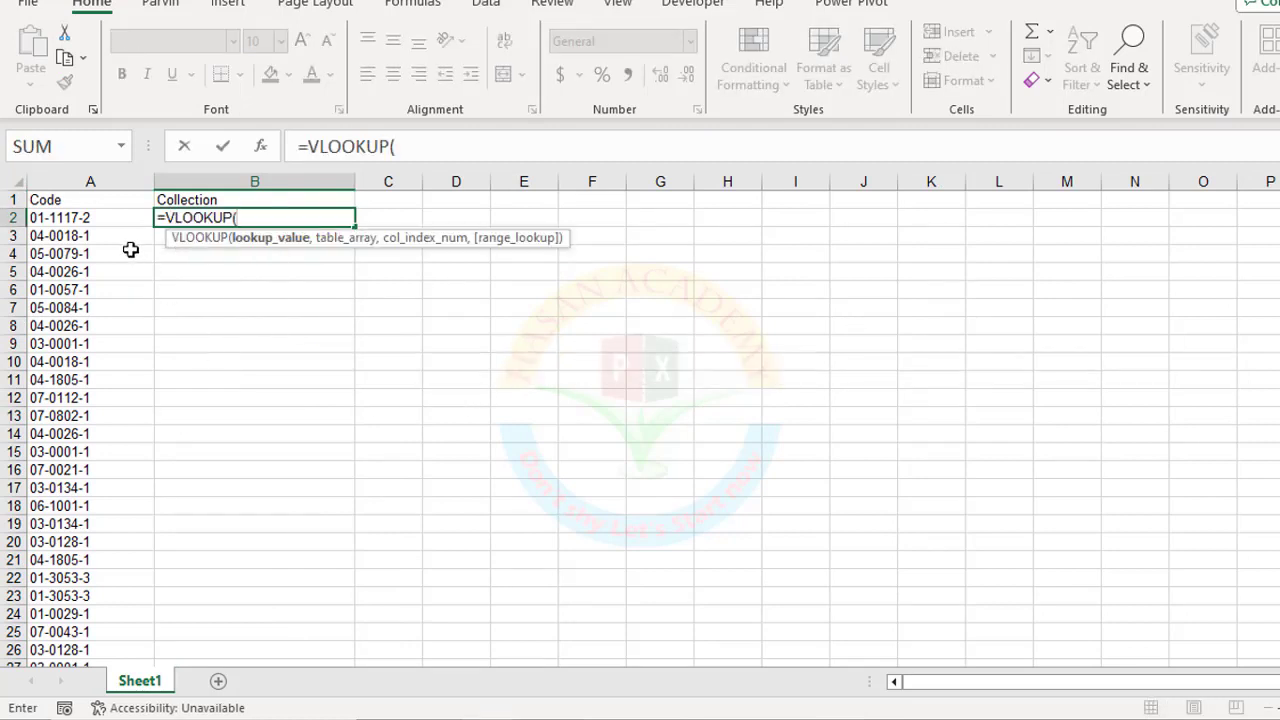
click(40, 217)
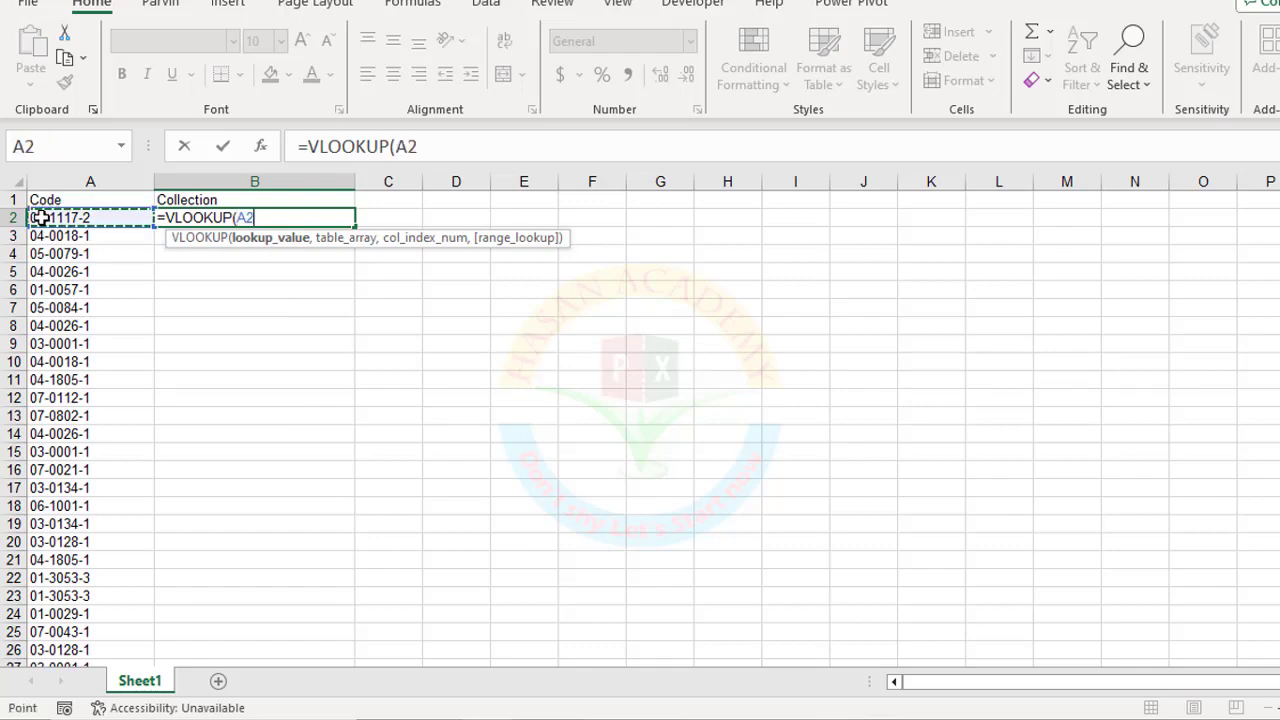
text(,)
Set the lookup's table array to $A$2:$B$4167 on Sheet2 of the TT SLIP workbook.
key(ctrl+Tab)
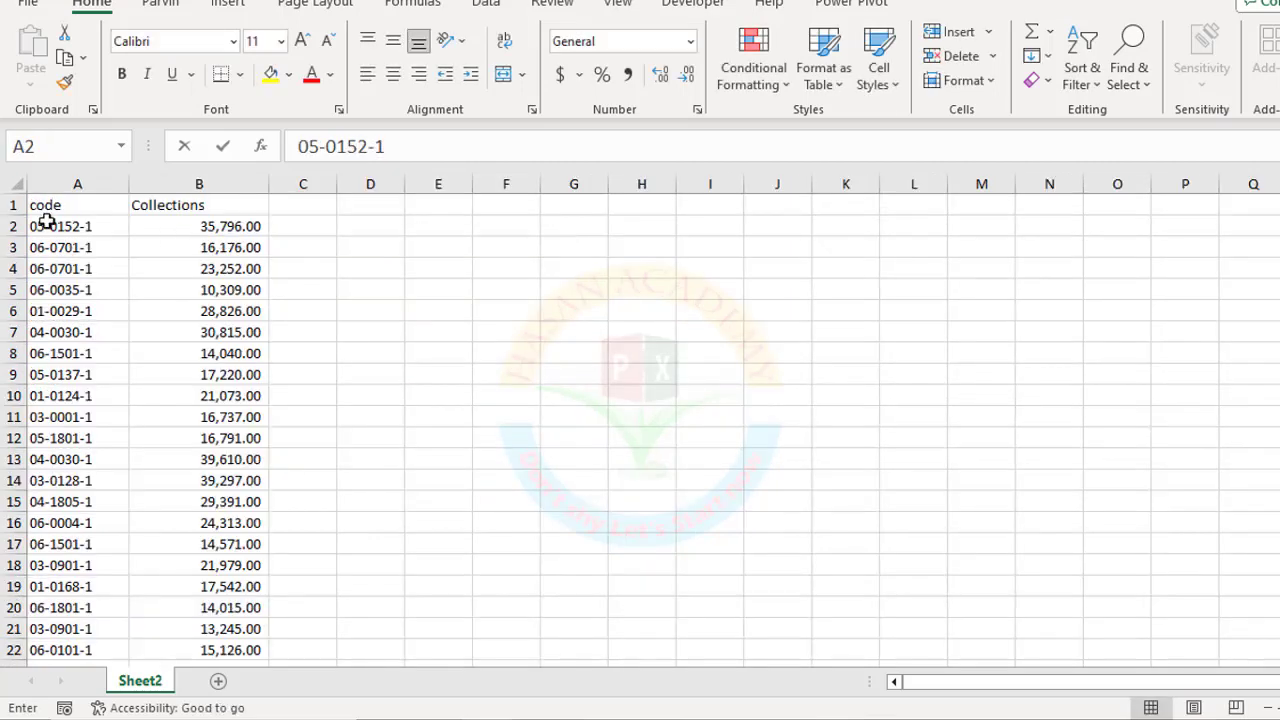
click(75, 232)
drag(75, 232, 214, 311)
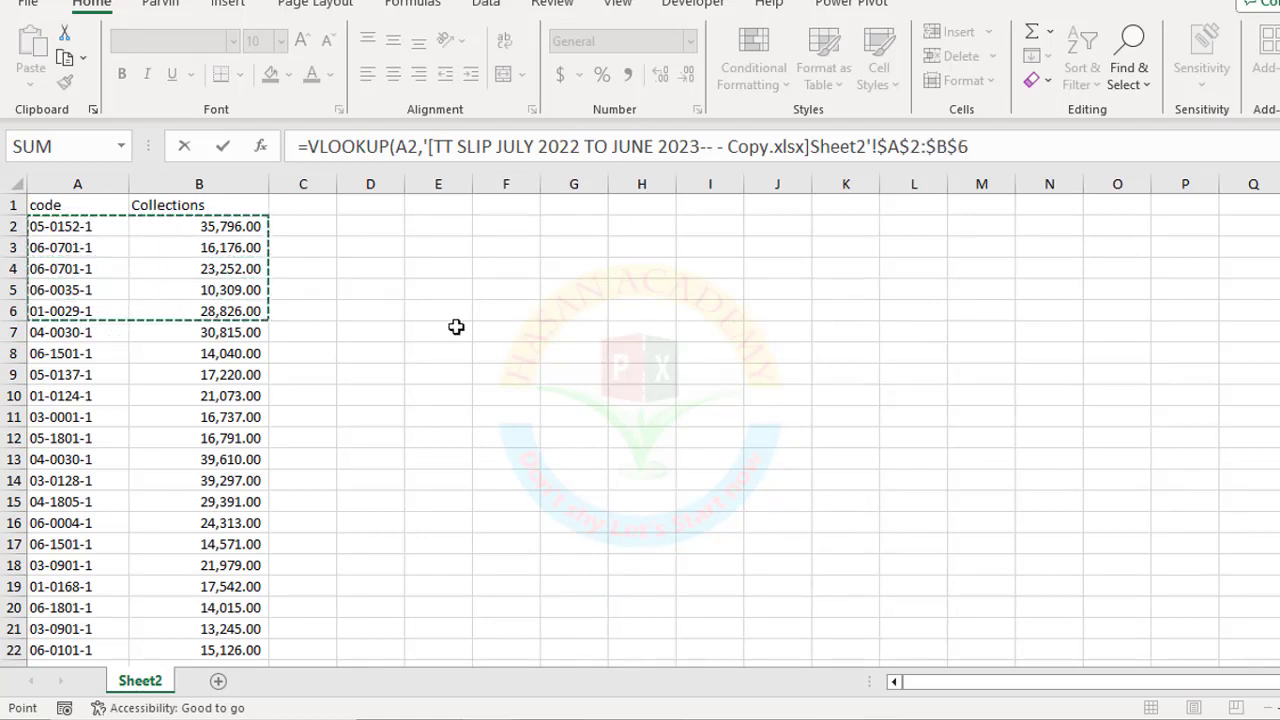
key(ctrl+shift+Down)
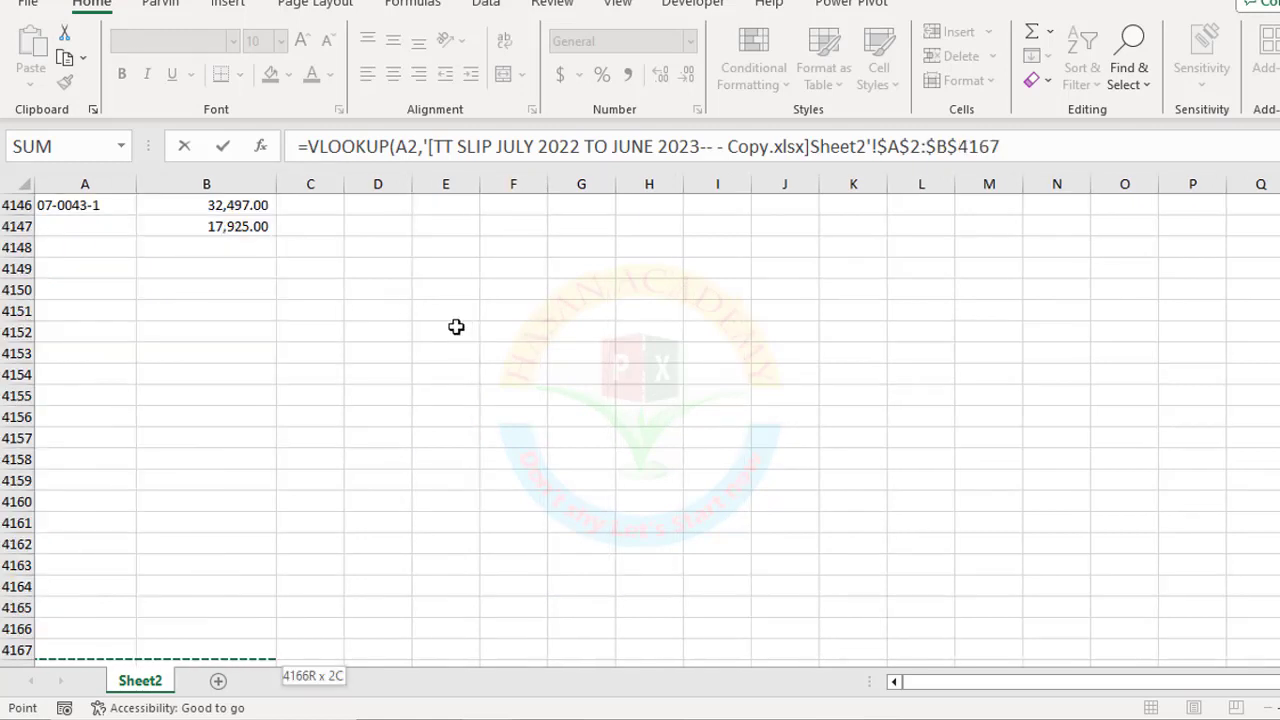
key(ctrl+shift+Up)
key(shift+Down)
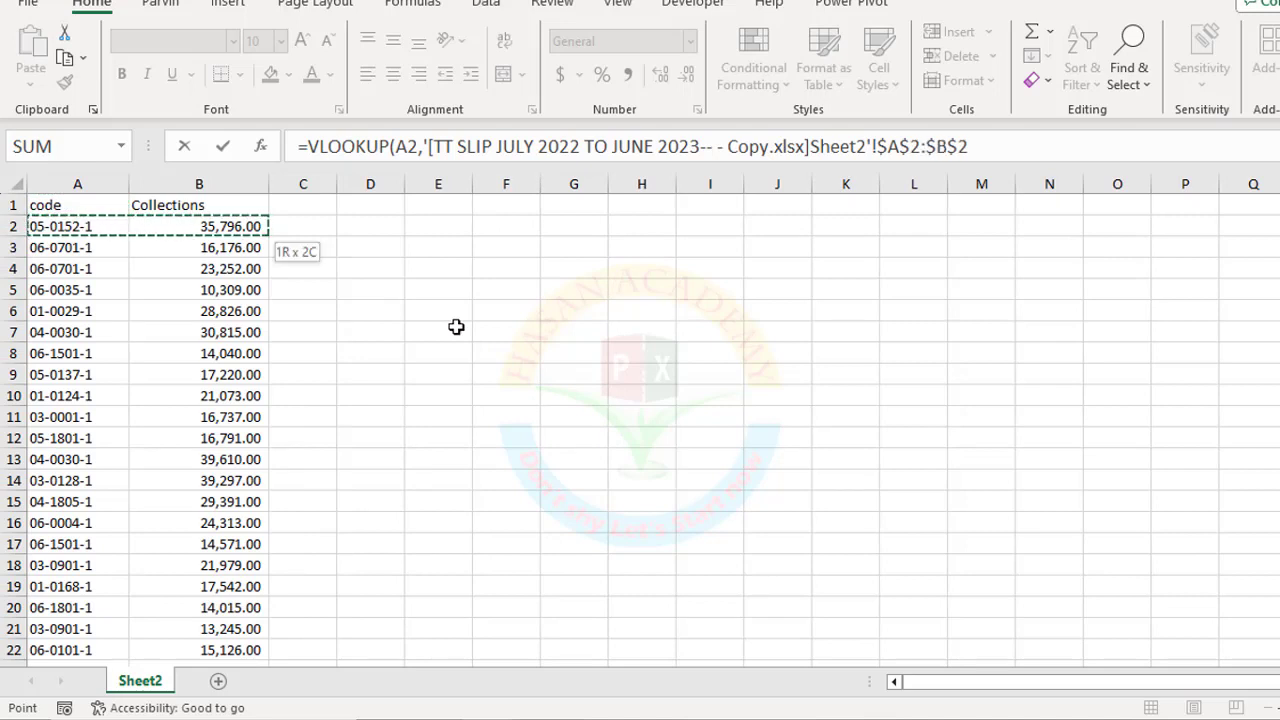
key(ctrl+shift+Down)
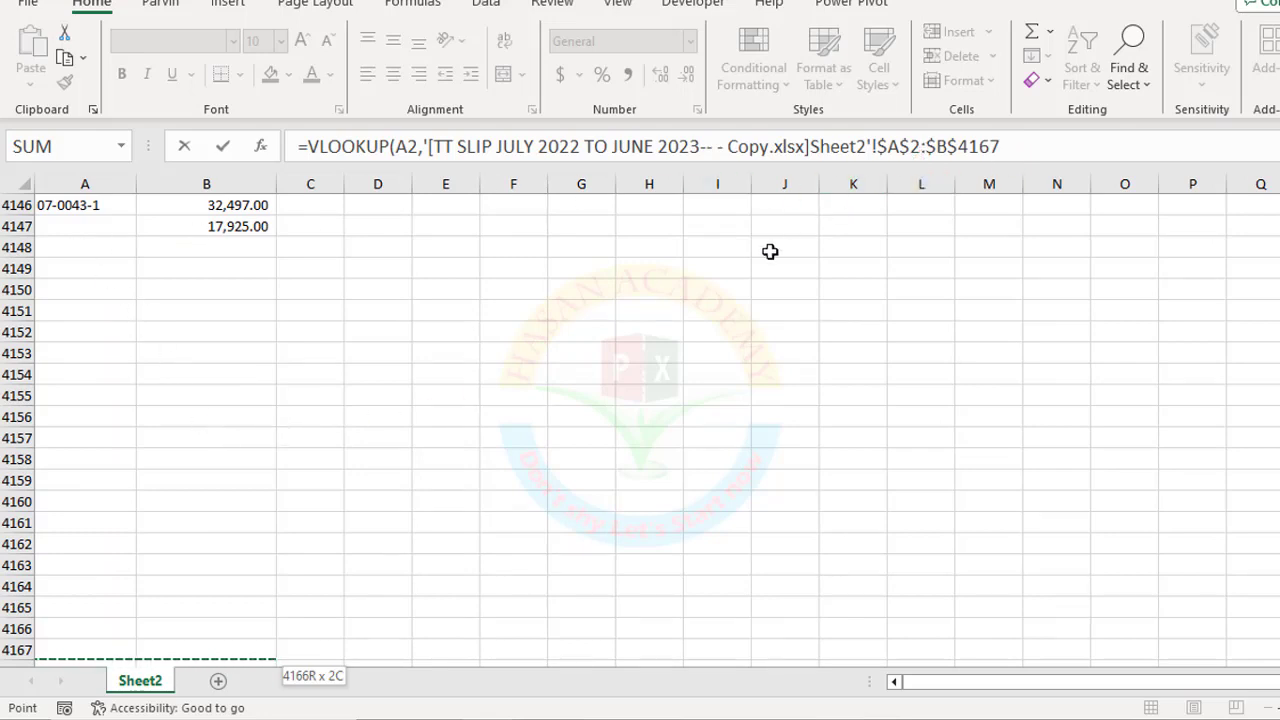
Complete the VLOOKUP formula with column index 2 and range lookup 0 for an exact match.
text(,)
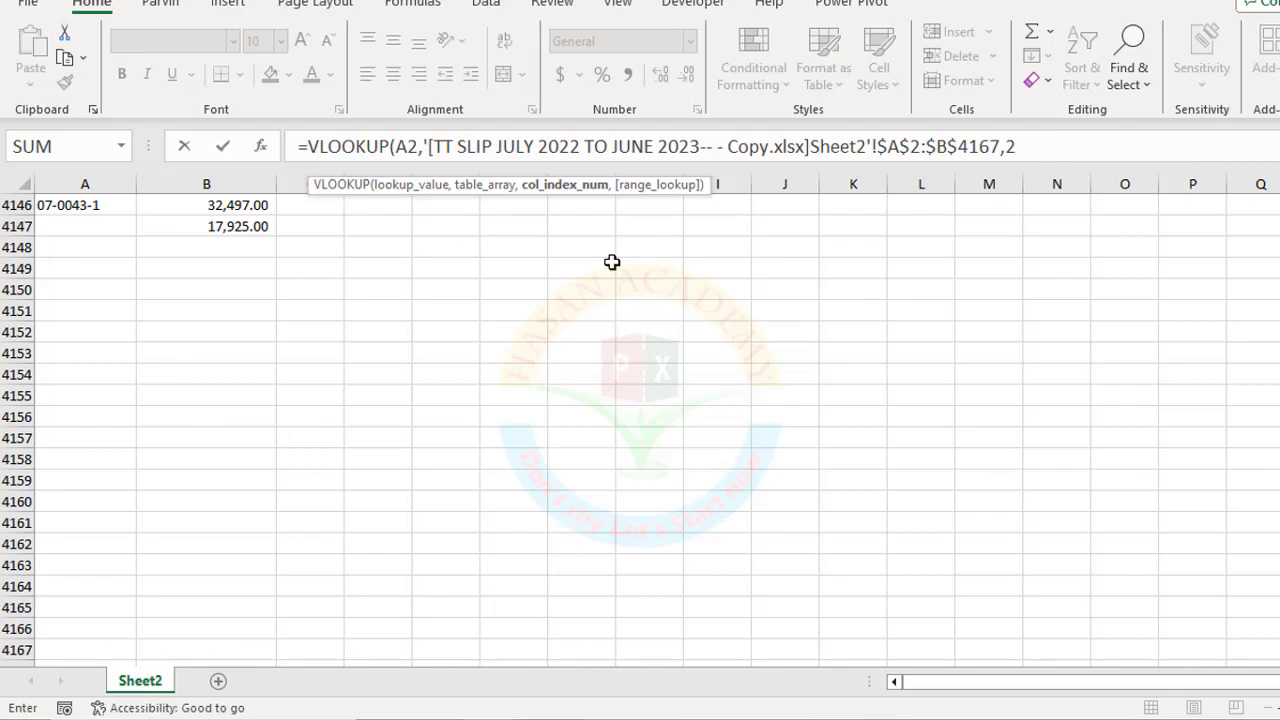
text(2,0)
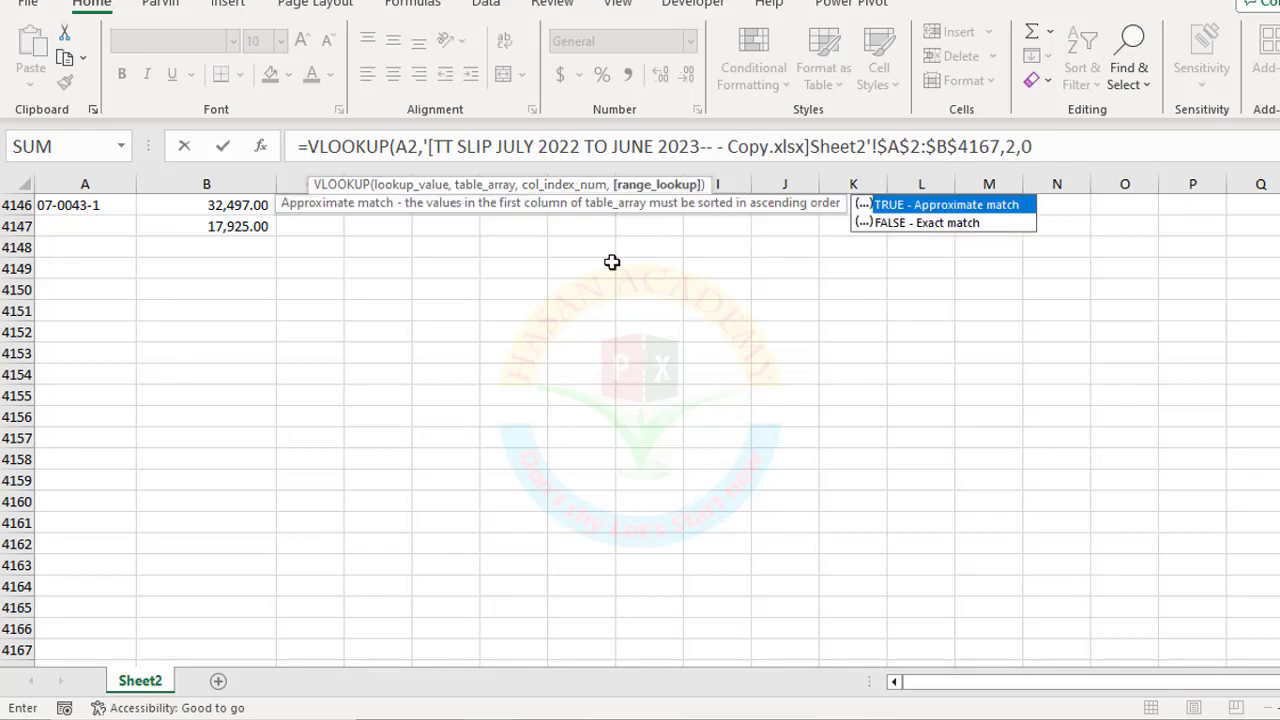
text())
key(Return)
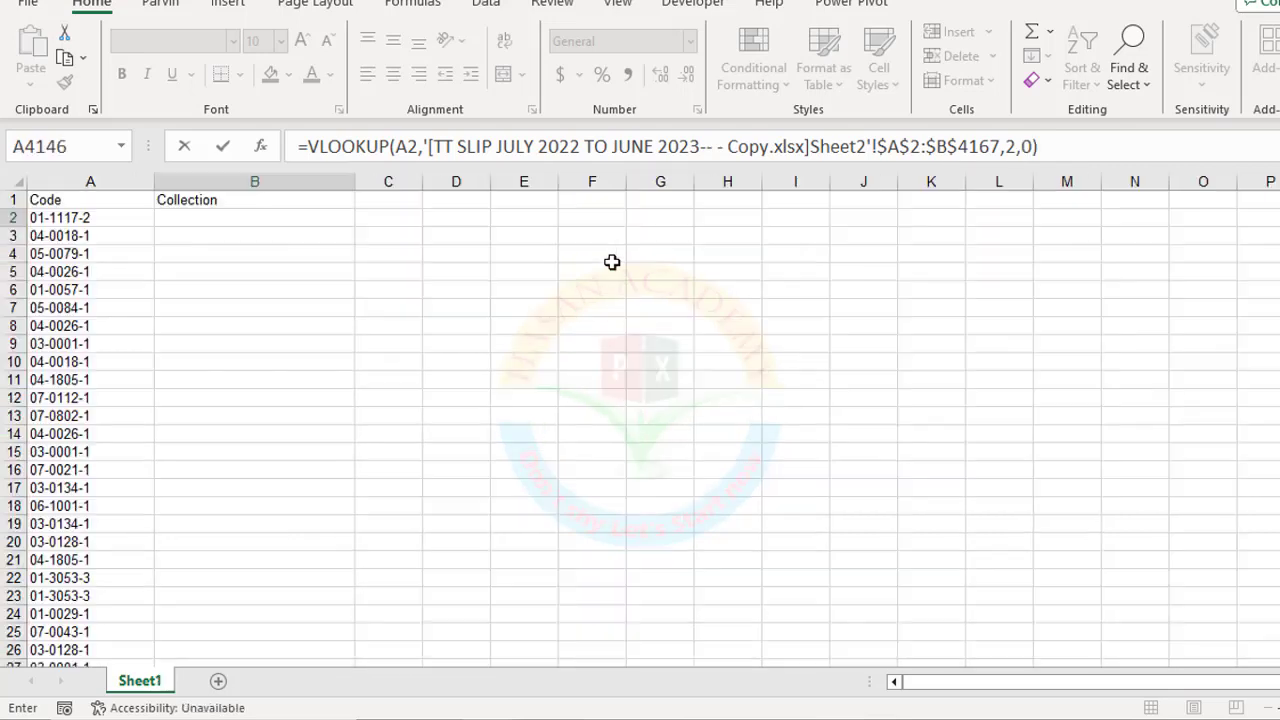
Fill the VLOOKUP formula from B2 down the whole Collection column.
click(241, 213)
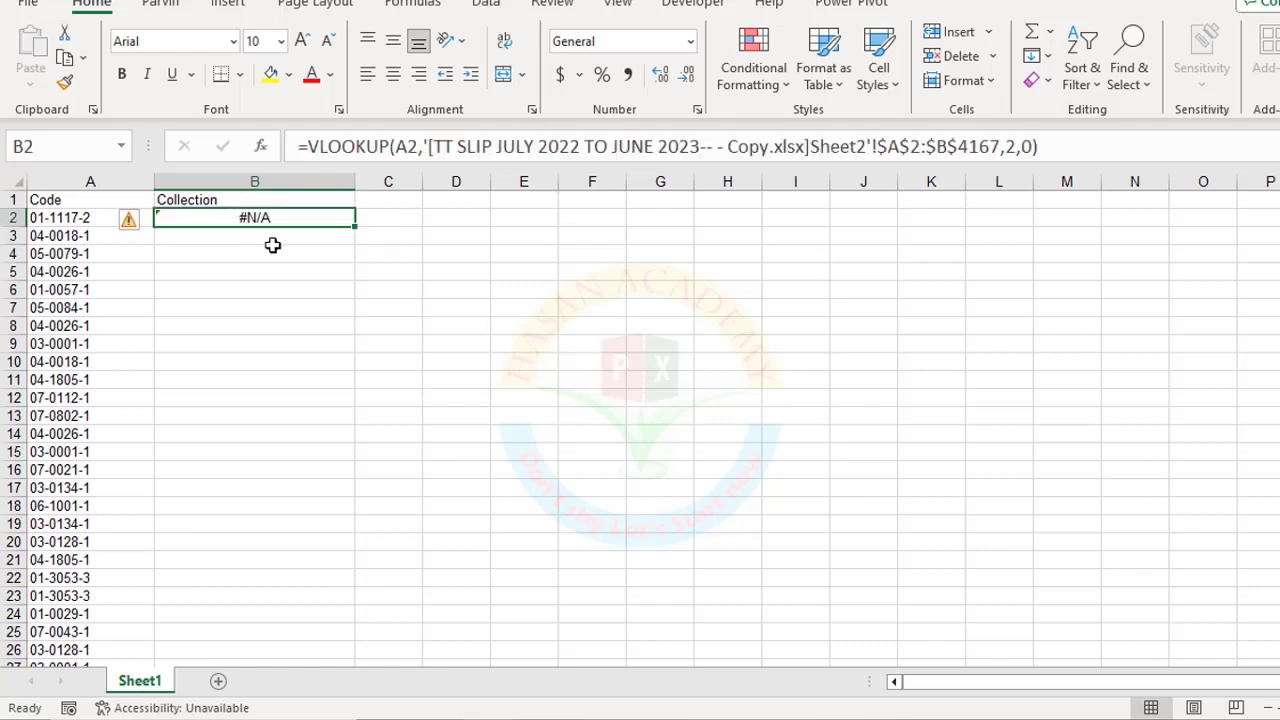
double_click(354, 226)
click(163, 328)
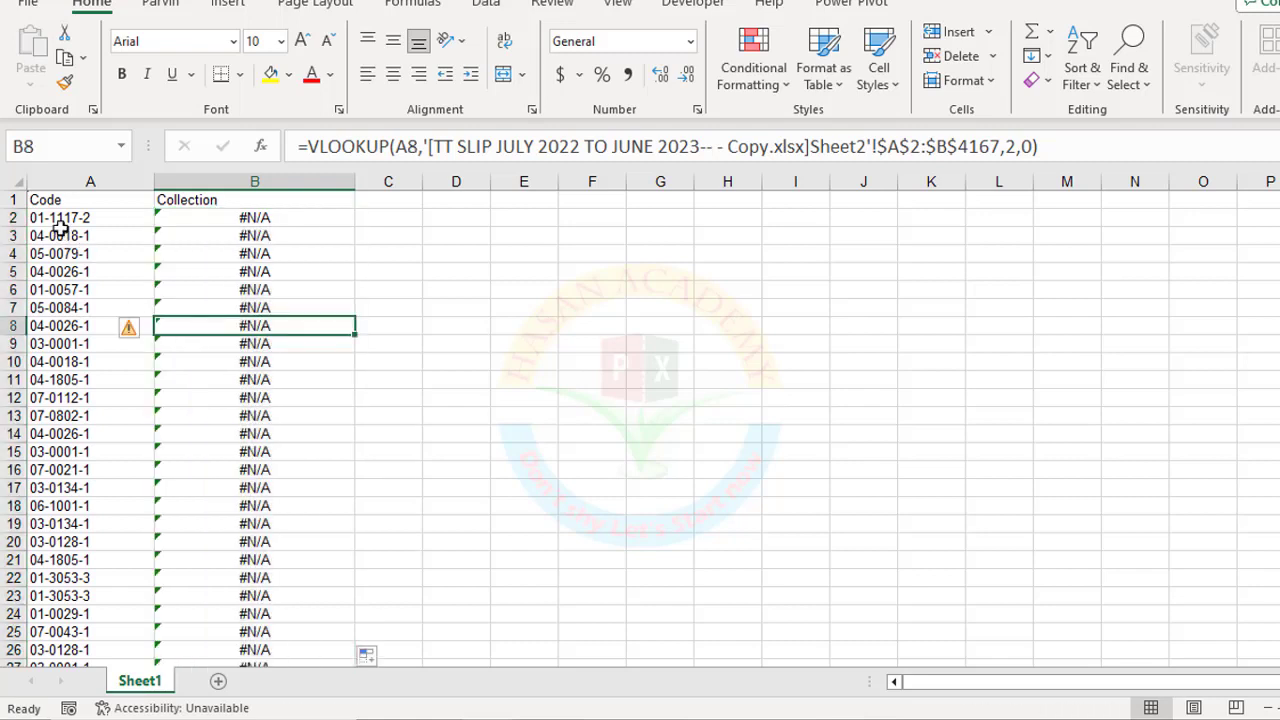
Compare the stored code values in the Sales Statement sheet with the first codes in the TT SLIP workbook.
click(58, 217)
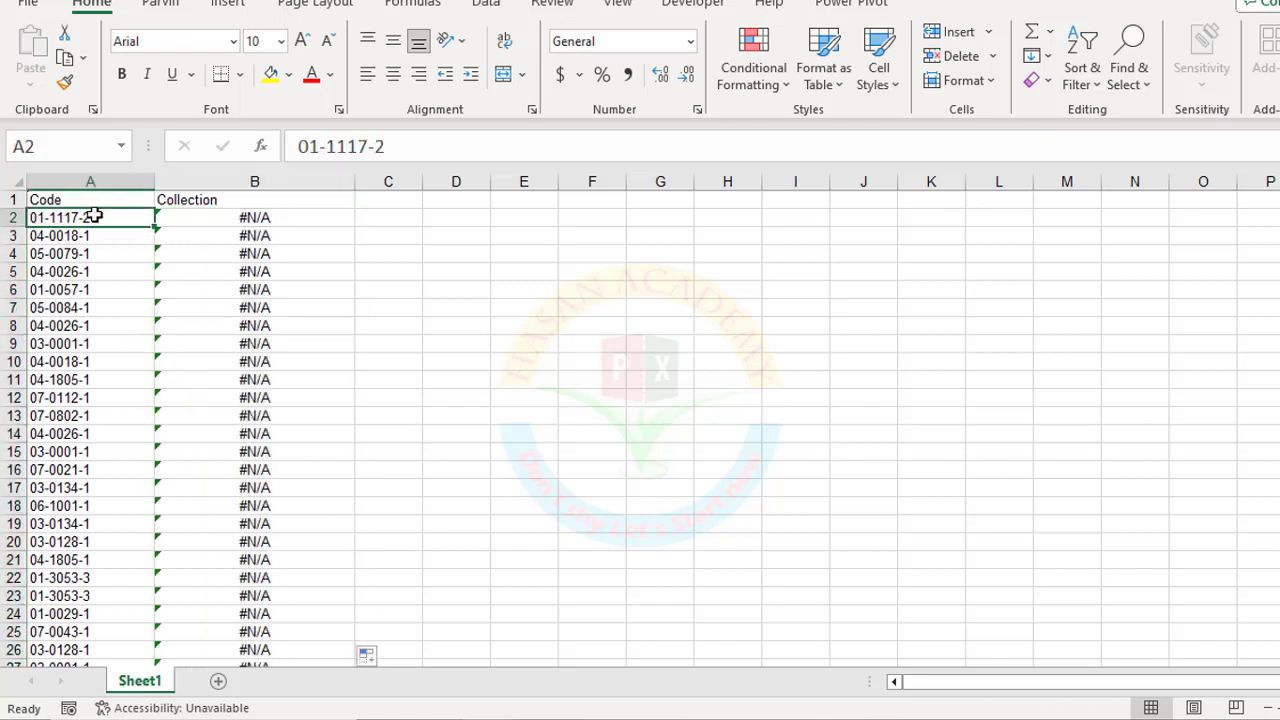
click(78, 342)
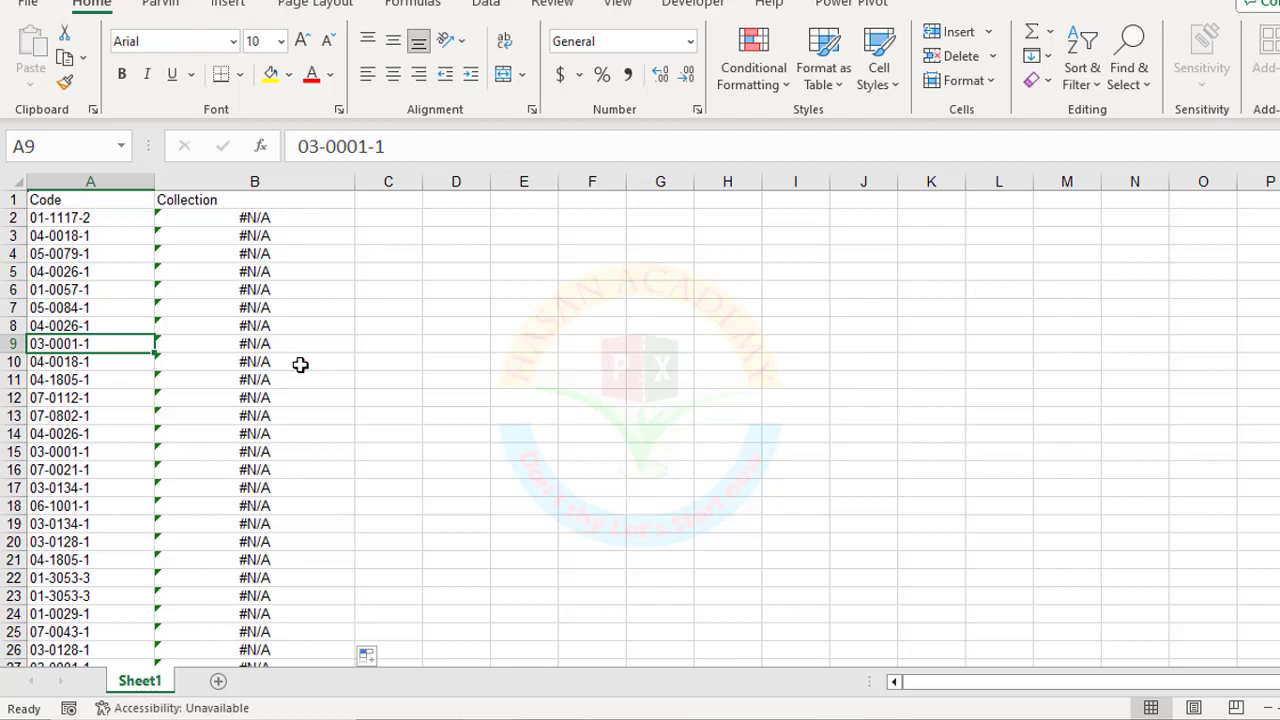
key(alt+Tab)
click(127, 242)
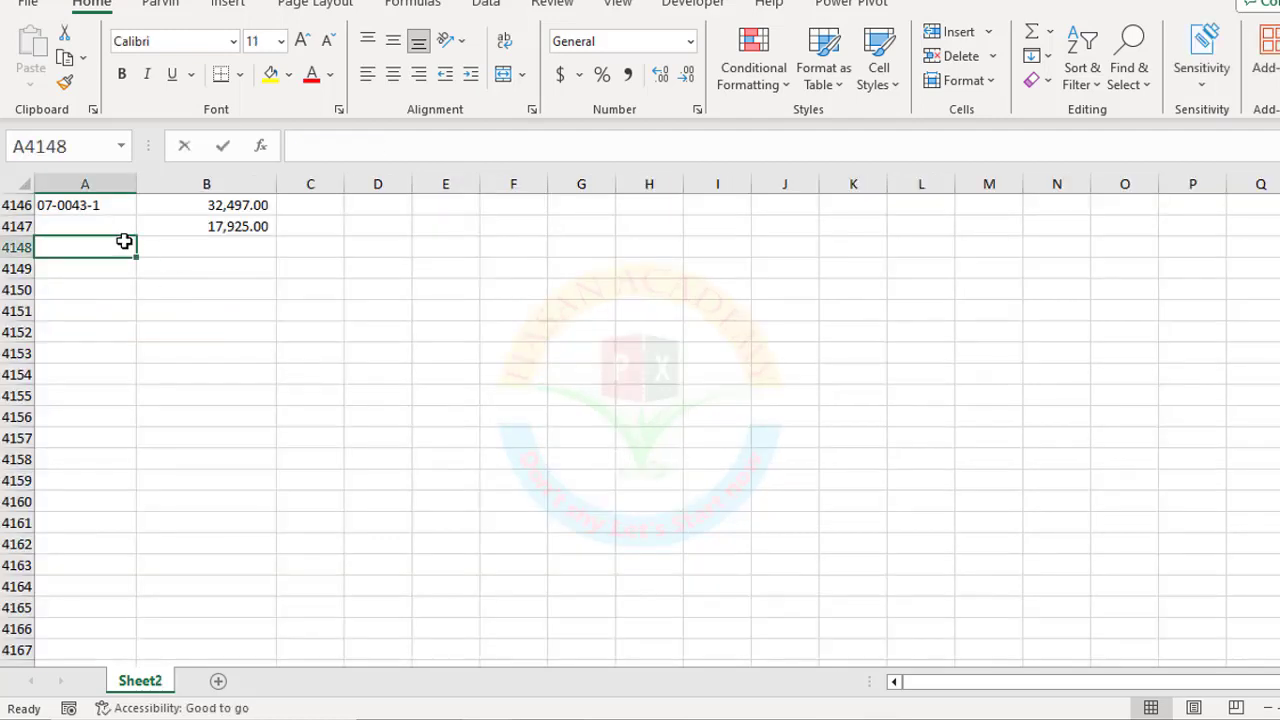
key(ctrl+Home)
key(Down)
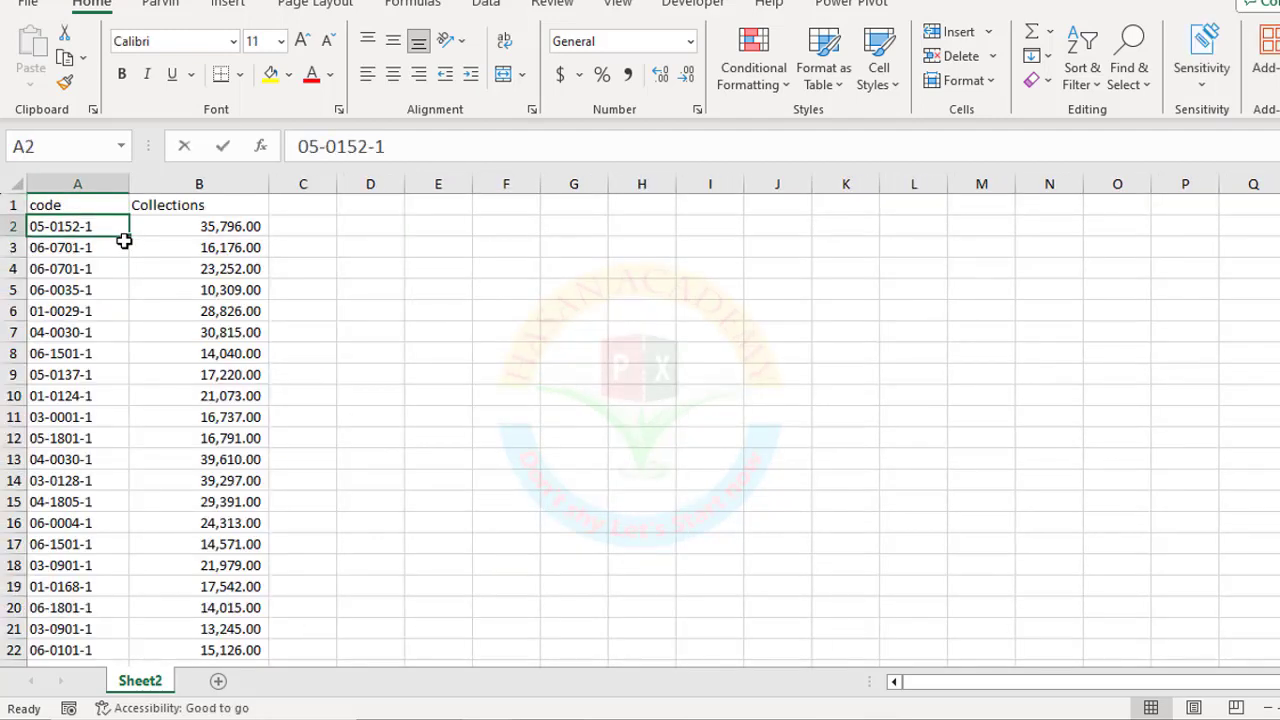
key(Down)
key(Down)
key(Down)
key(Down)
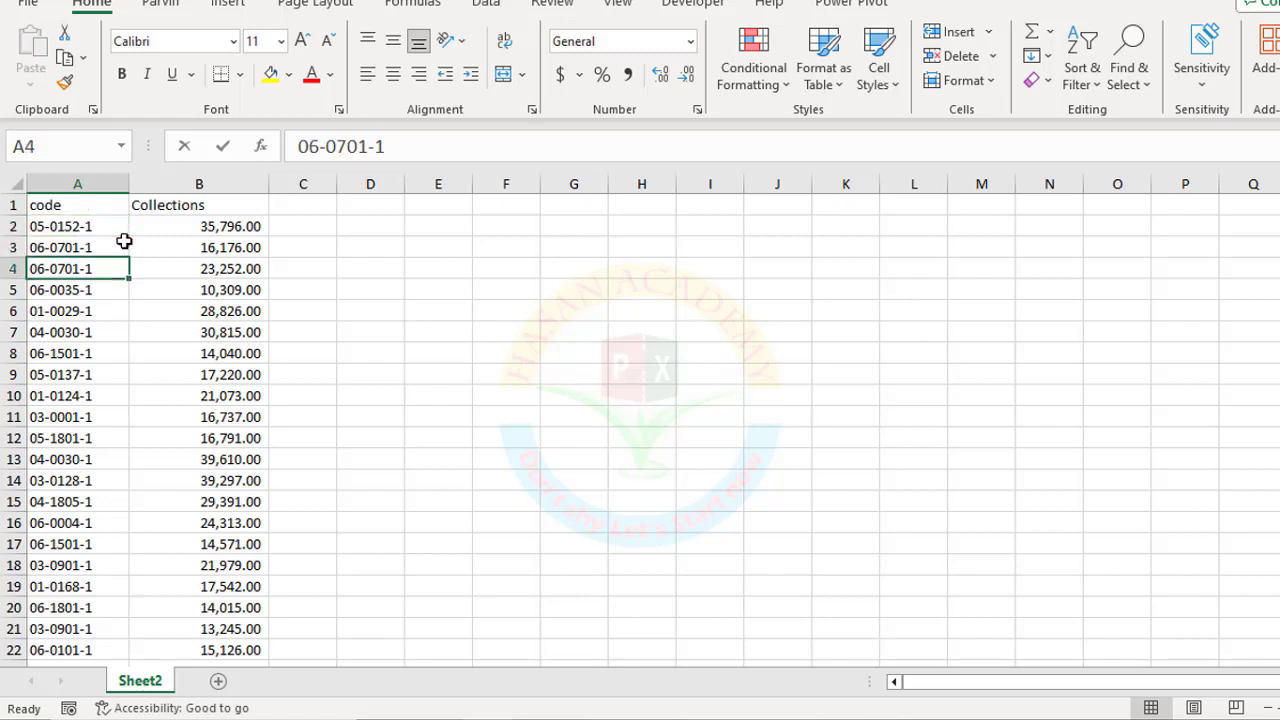
key(Up)
key(Up)
key(Up)
key(Up)
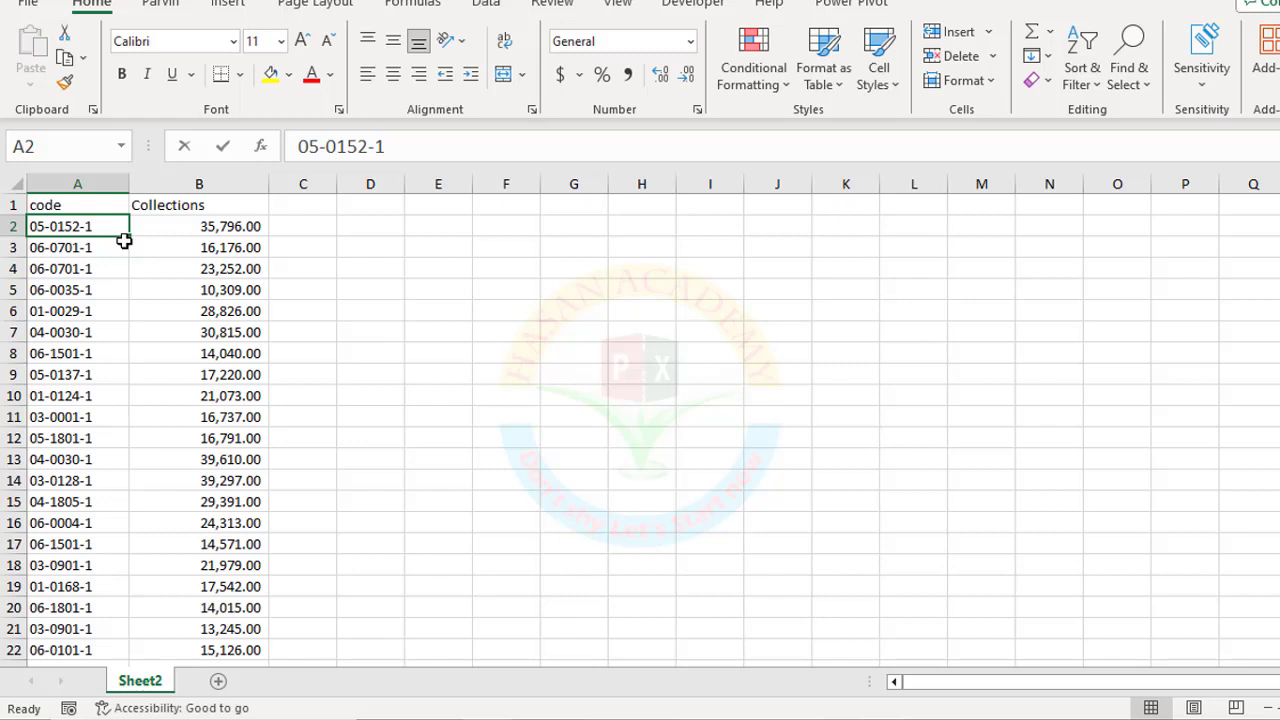
Check the code entries in A2 and A3 of the TT SLIP sheet for trailing spaces.
click(399, 143)
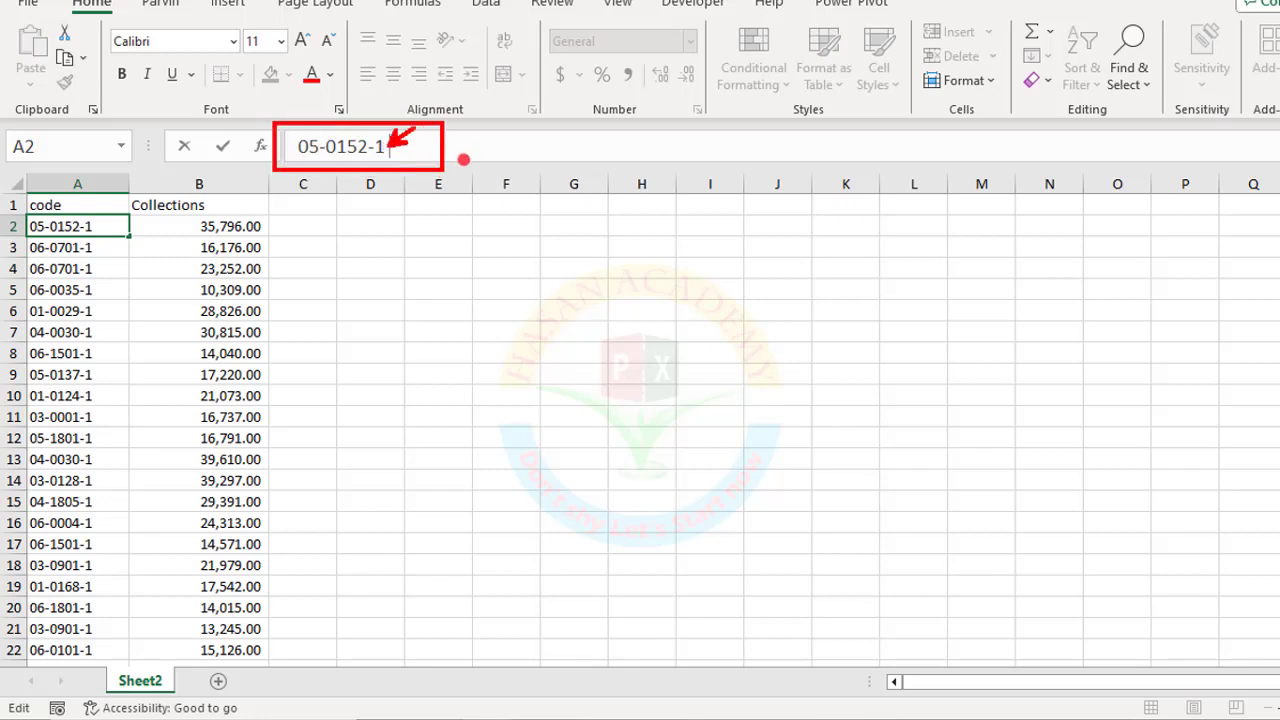
click(91, 251)
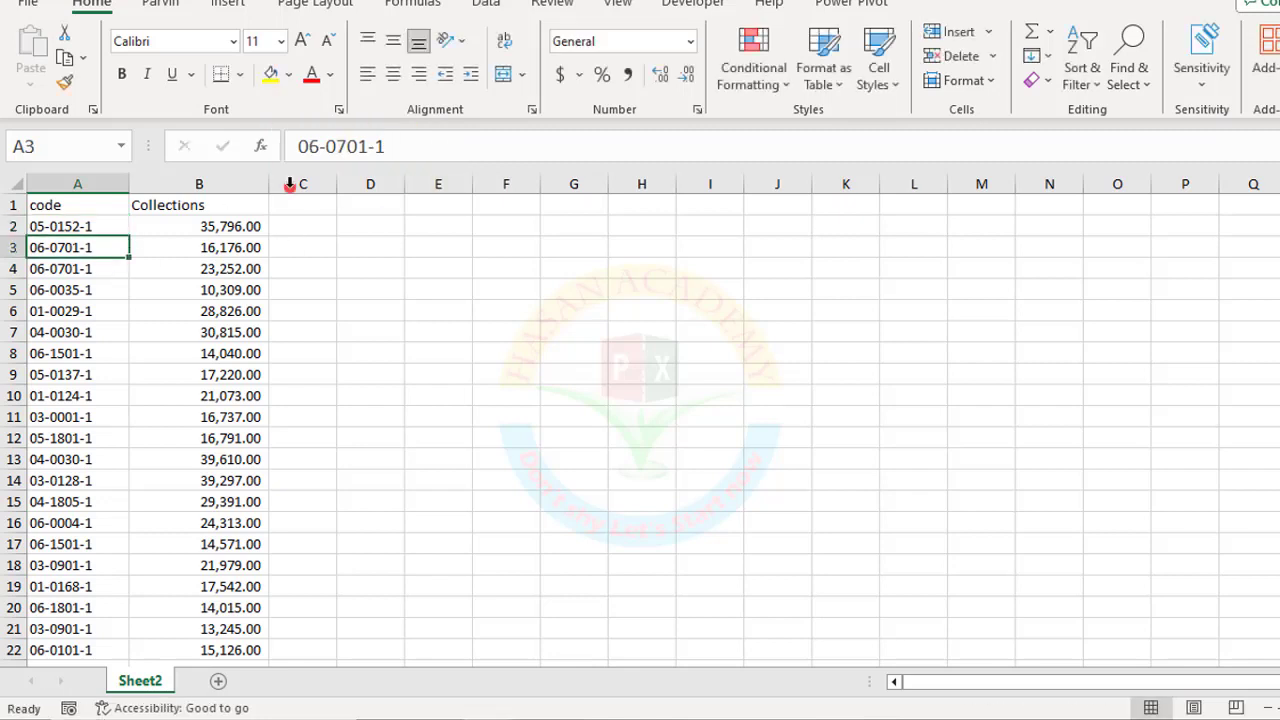
click(418, 150)
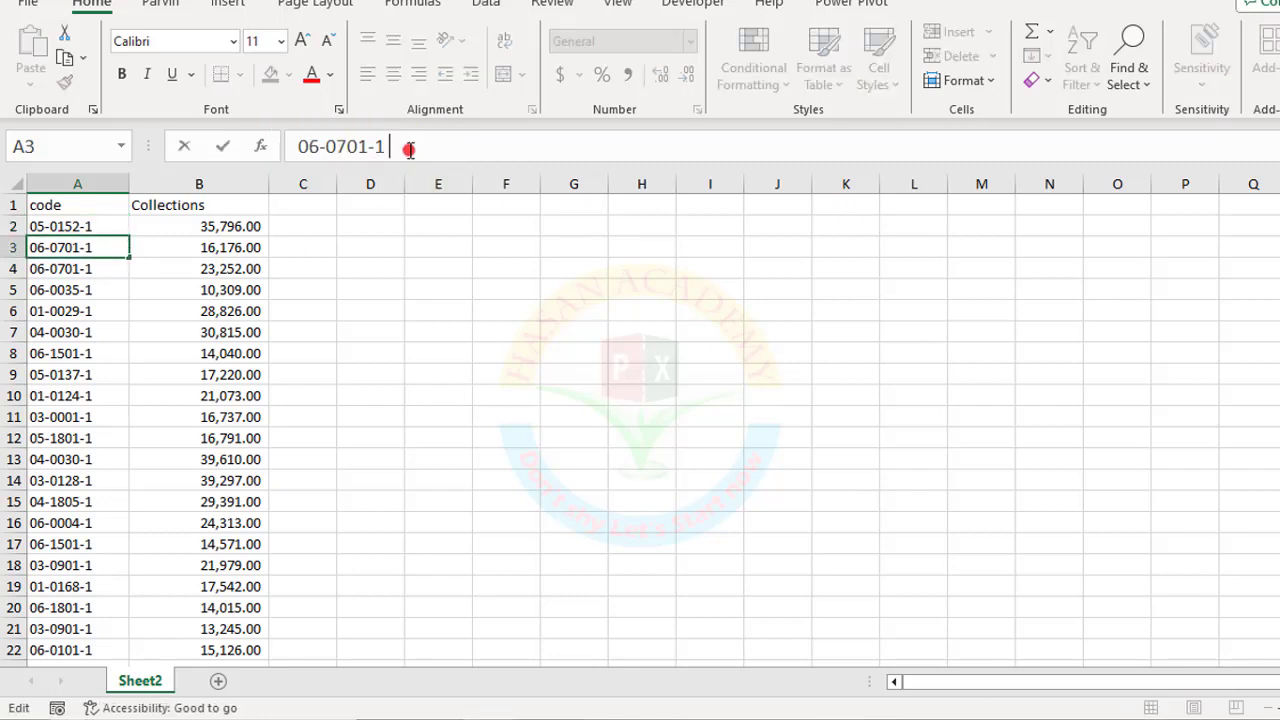
mouse_move(297, 123)
mouse_down()
mouse_move(406, 168)
mouse_move(405, 147)
mouse_move(443, 150)
mouse_up()
key(Escape)
drag(282, 134, 426, 161)
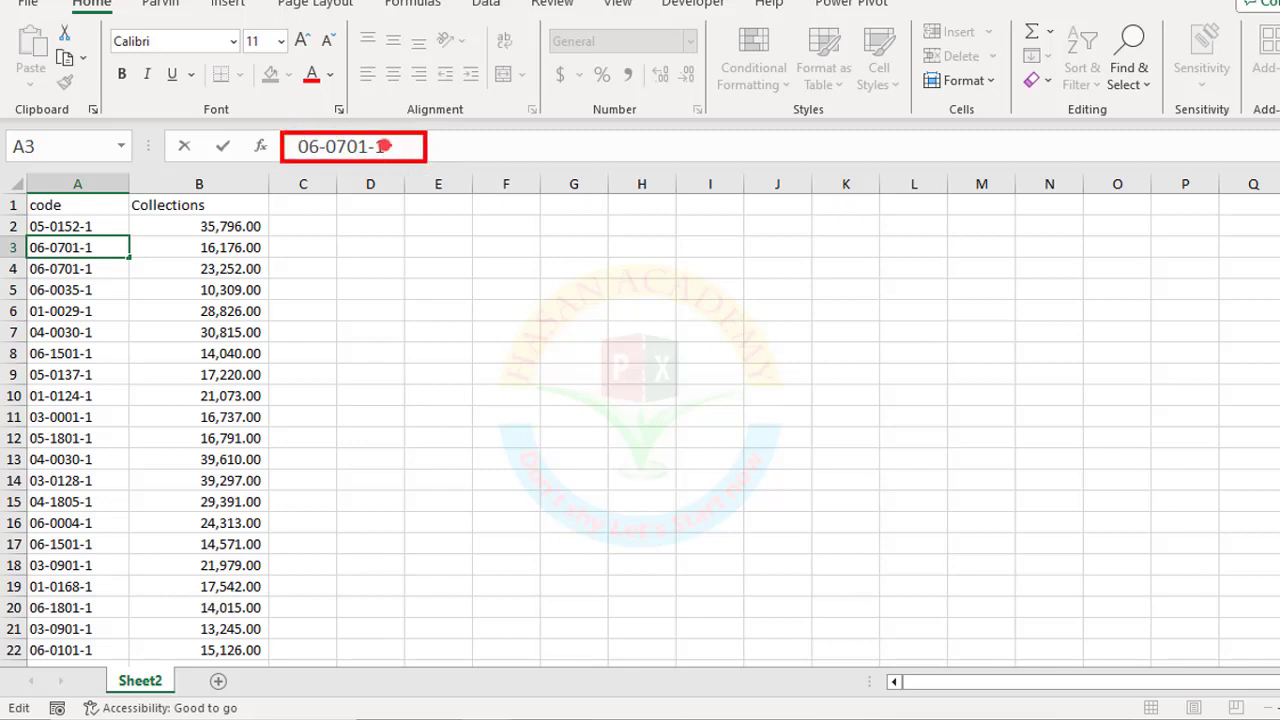
Compare the code columns of the TT SLIP and Sales Statement sheets.
click(88, 273)
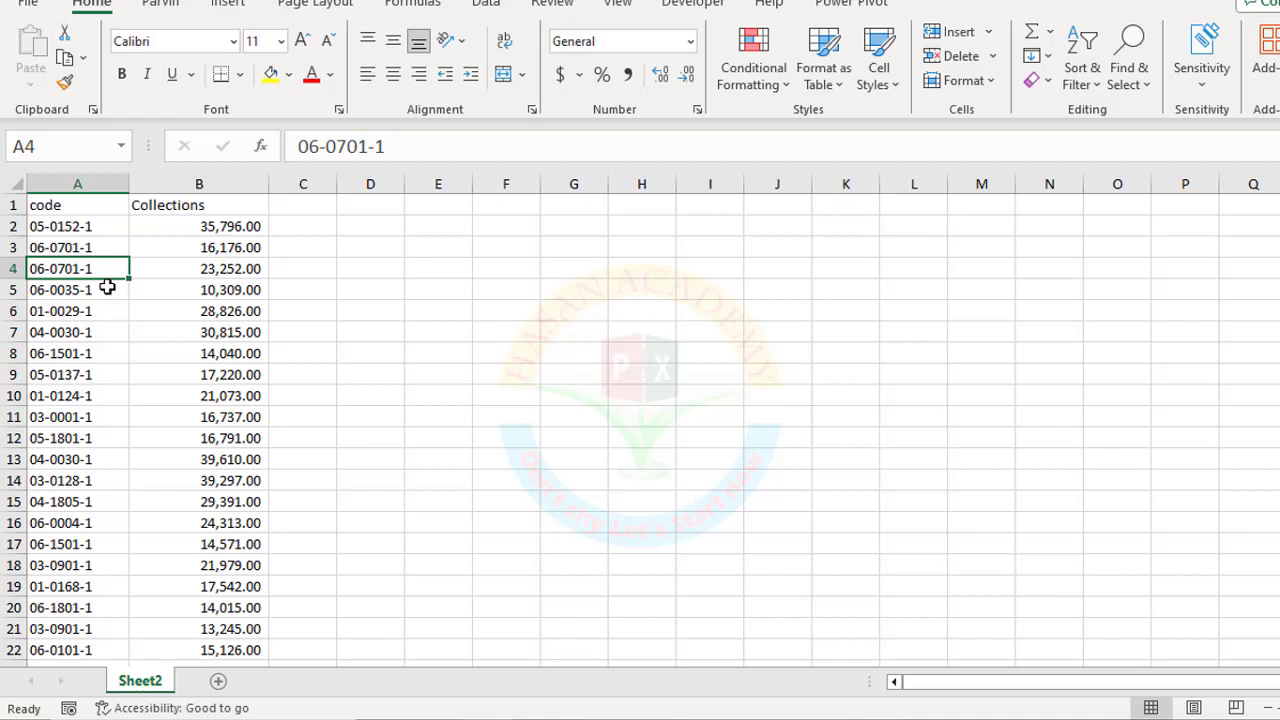
key(alt+Tab)
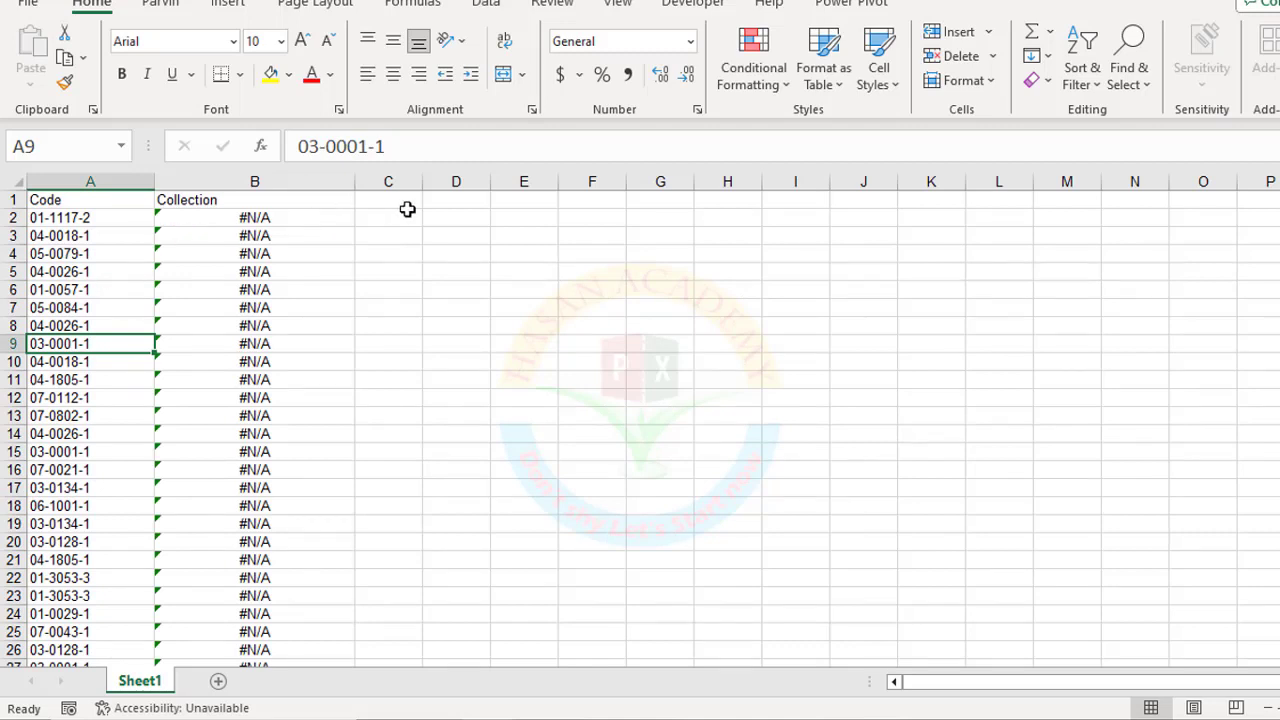
drag(80, 238, 65, 578)
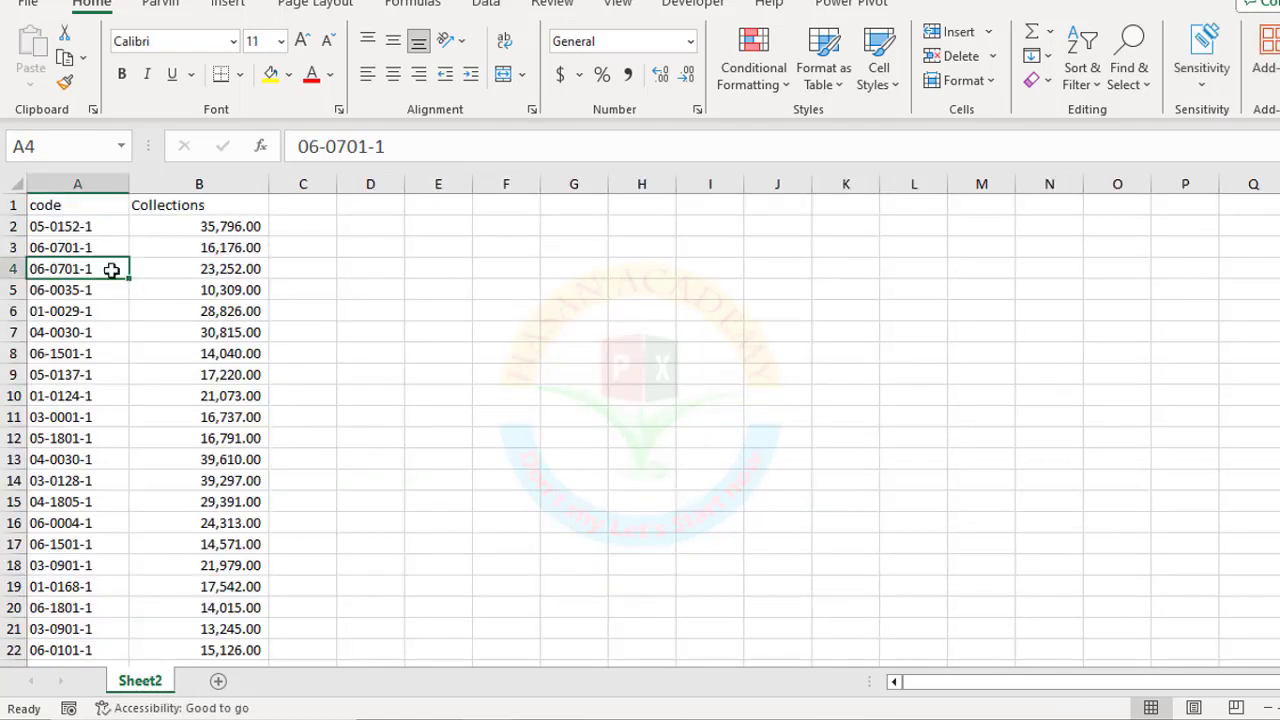
drag(63, 222, 43, 543)
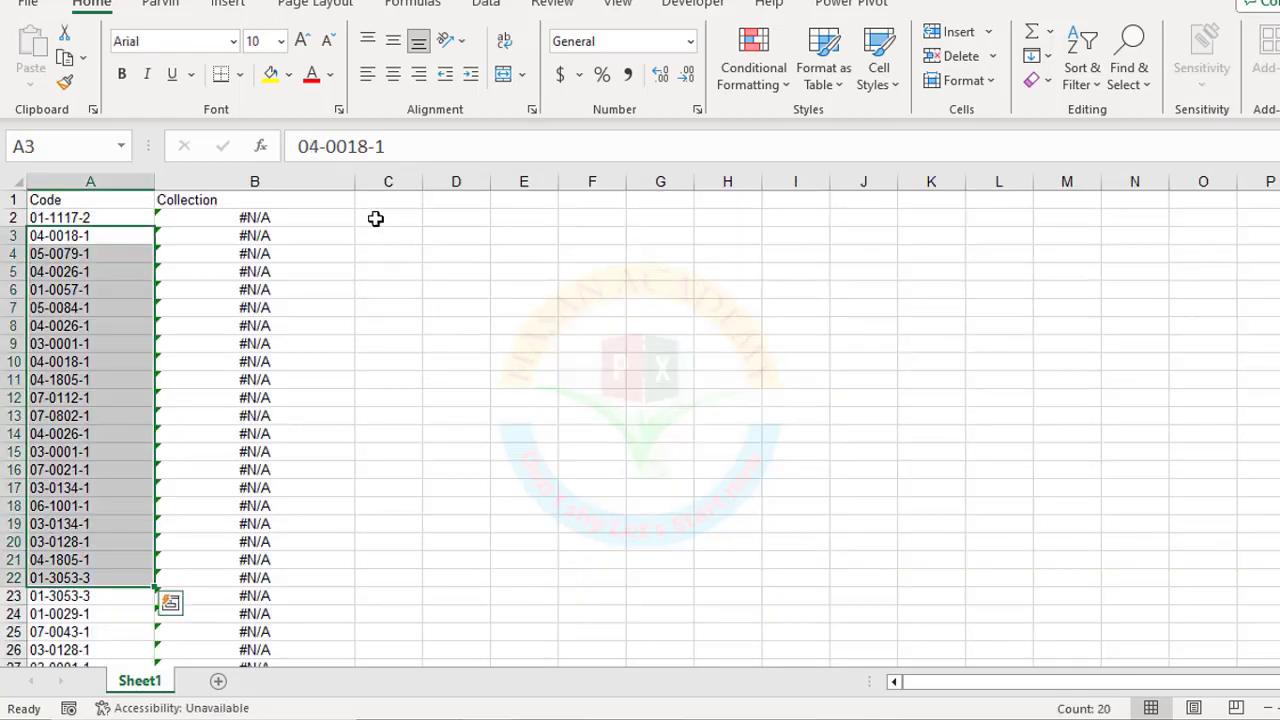
Enter =TRIM(A2) in C2 of the Sales Statement sheet to strip extra spaces from the first code.
click(383, 216)
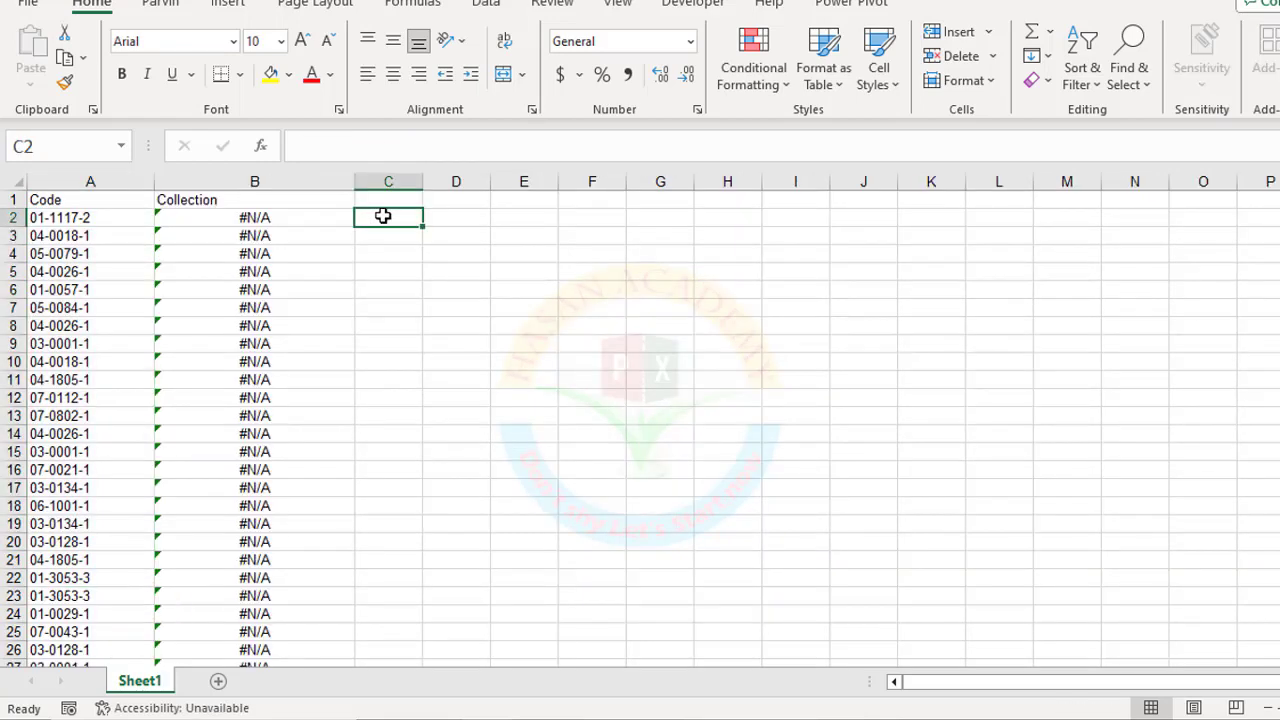
text(=tri)
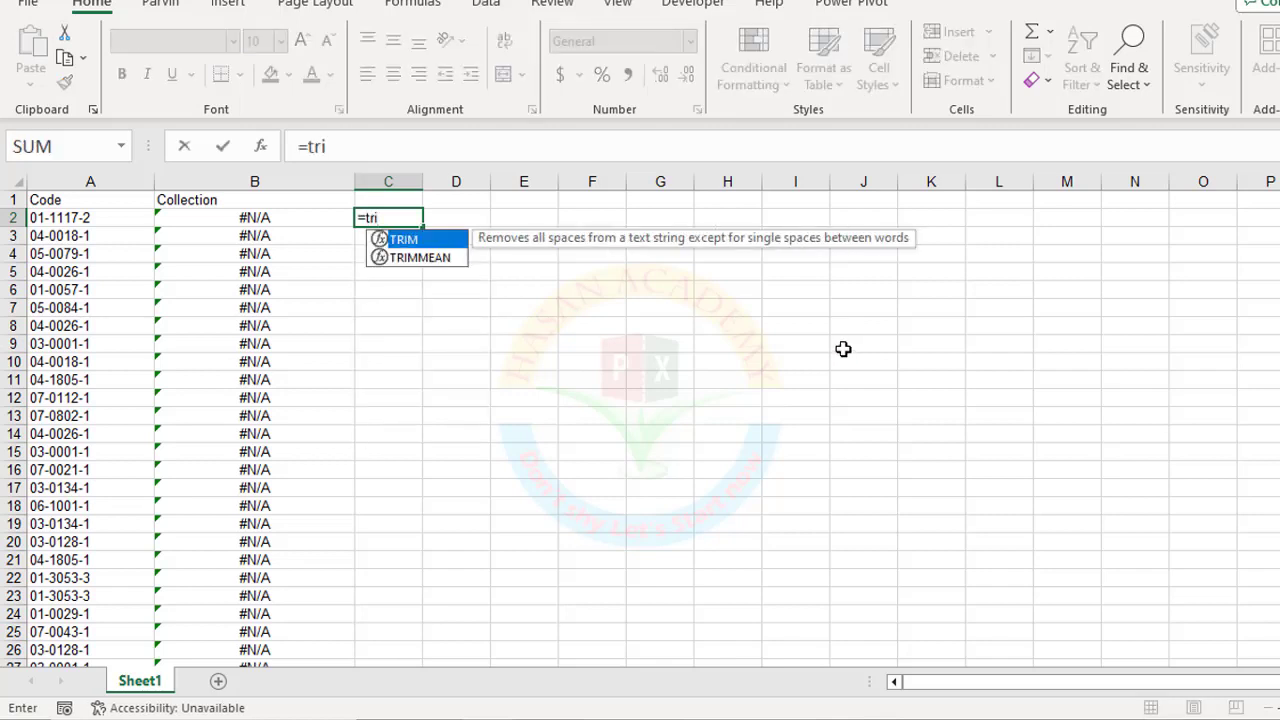
double_click(424, 238)
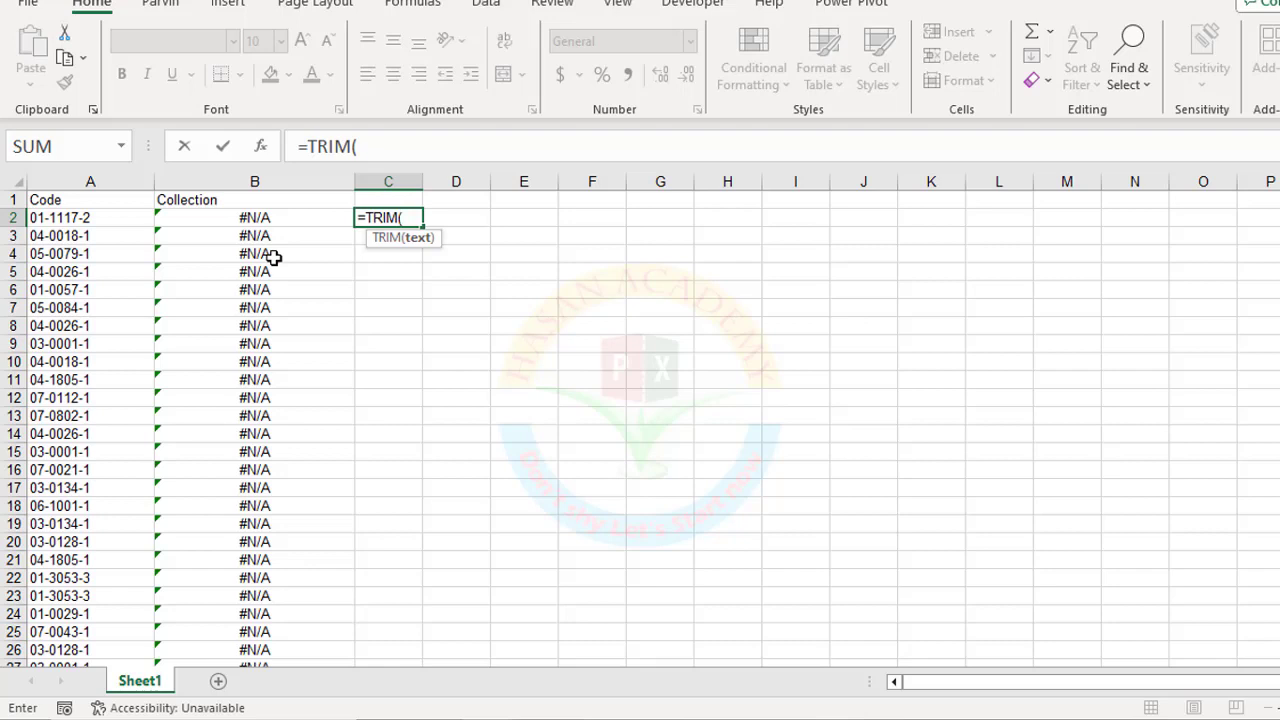
click(79, 218)
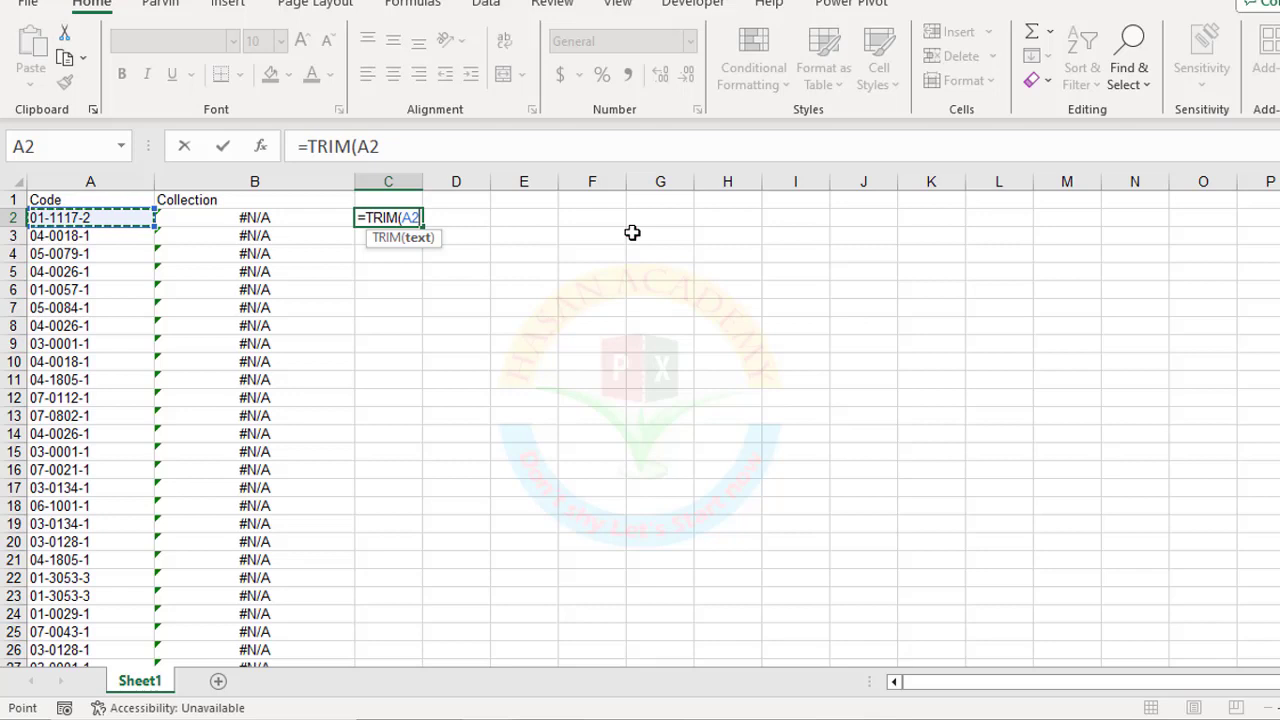
text())
key(Return)
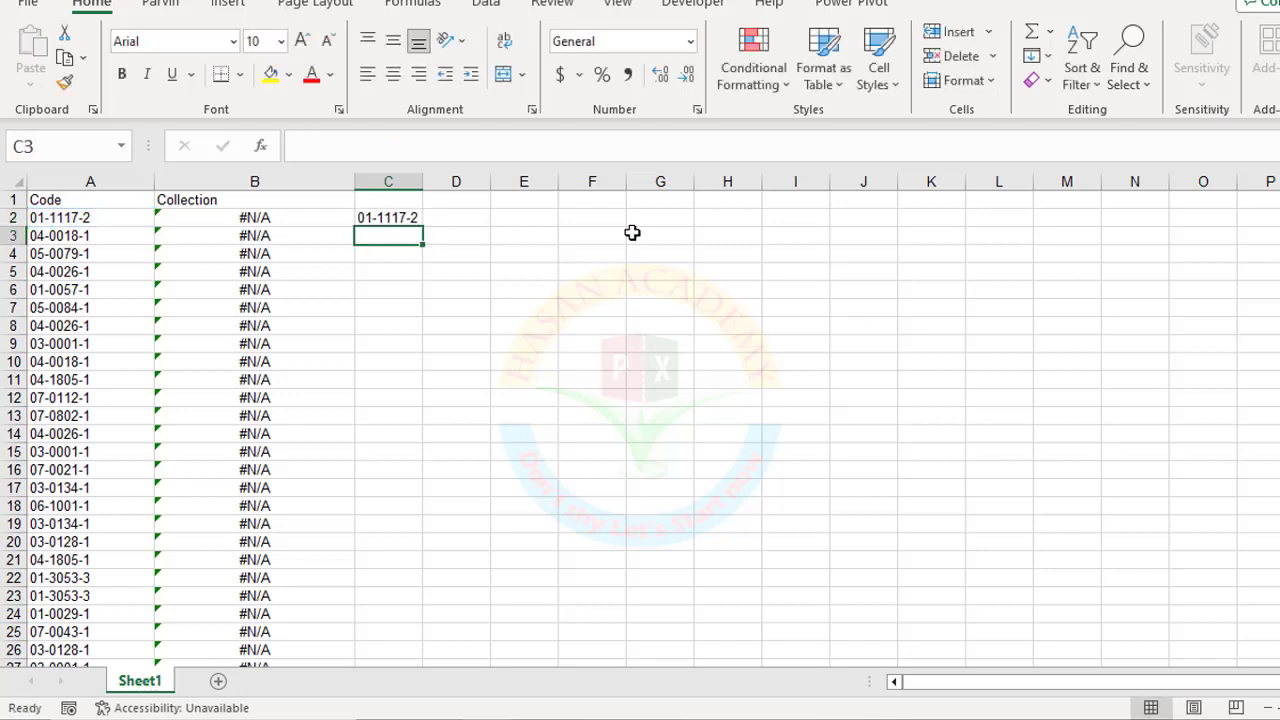
Fill the TRIM formula from C2 down column C for every code row of the Sales Statement sheet.
click(402, 210)
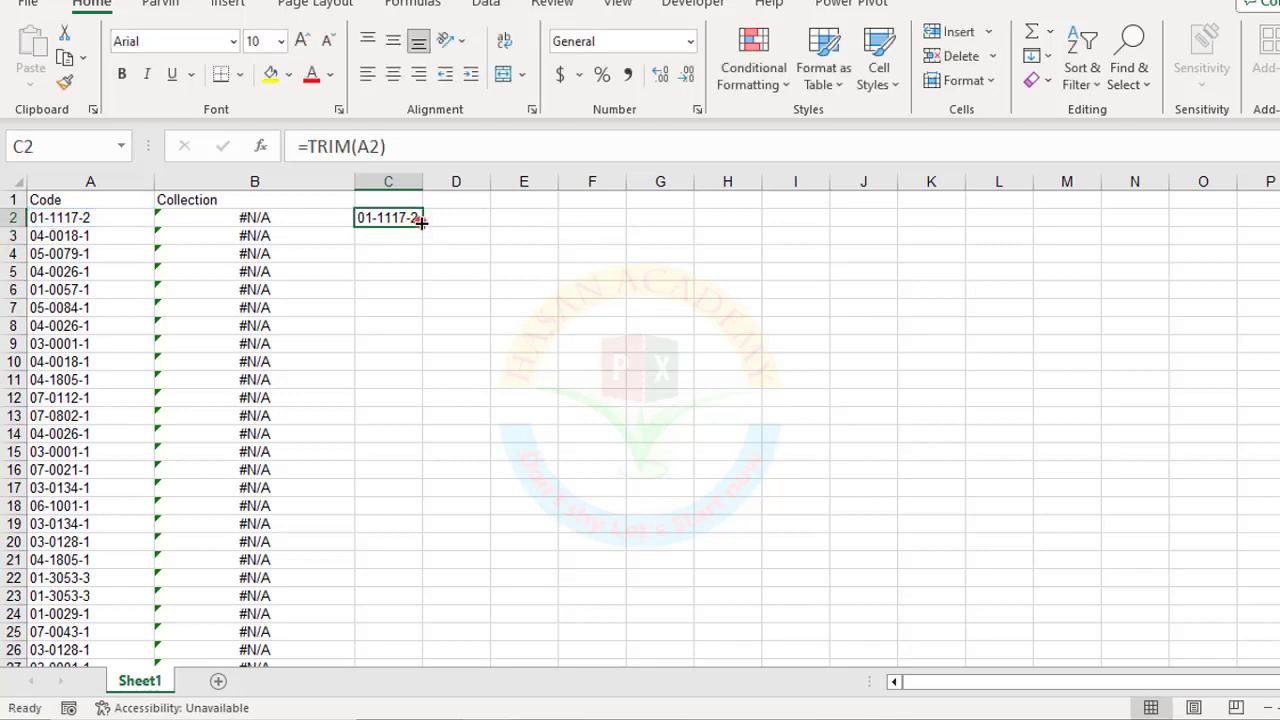
drag(422, 226, 423, 643)
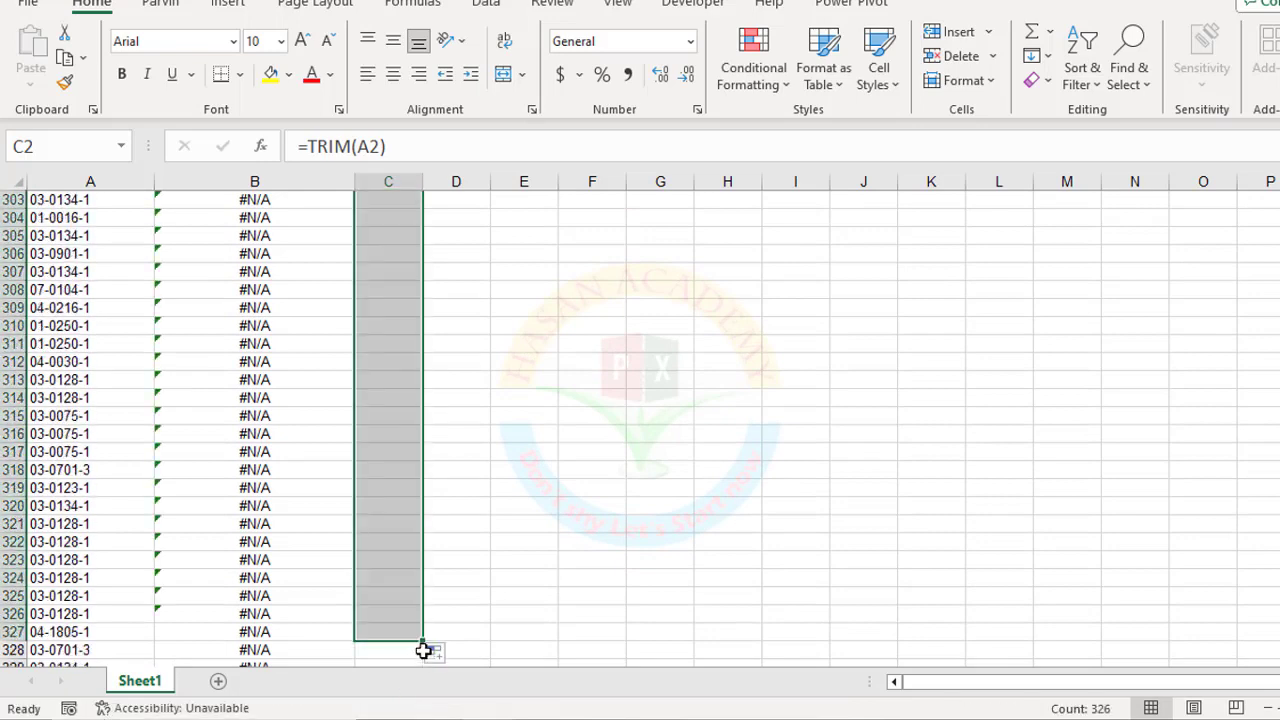
scroll(429, 635, down, 2)
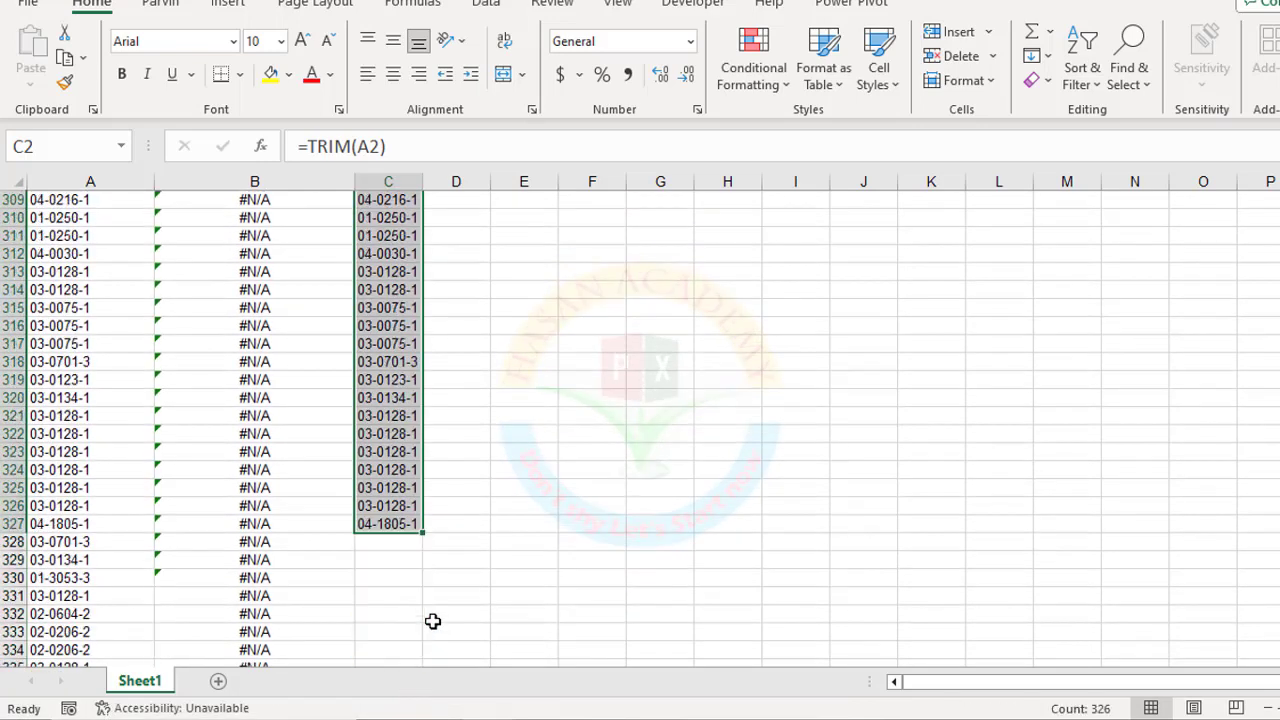
double_click(423, 537)
scroll(423, 534, up, 3)
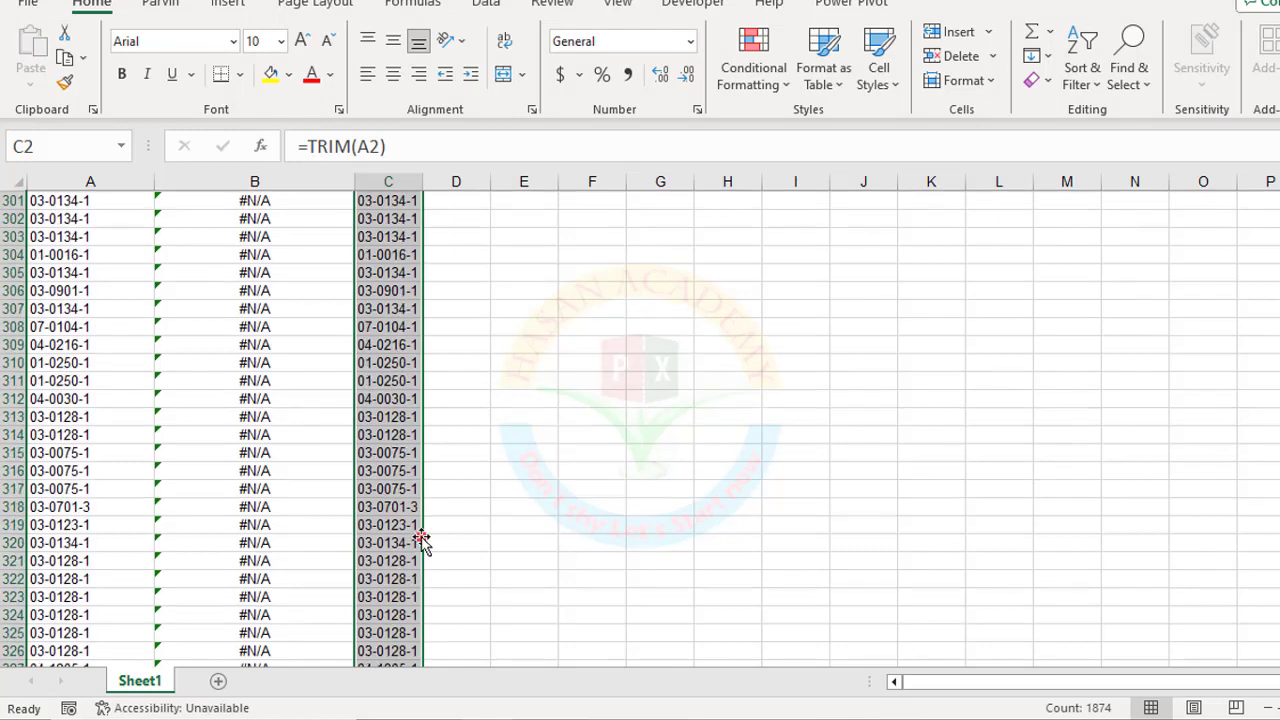
scroll(421, 567, down, 4)
scroll(421, 567, down, 3)
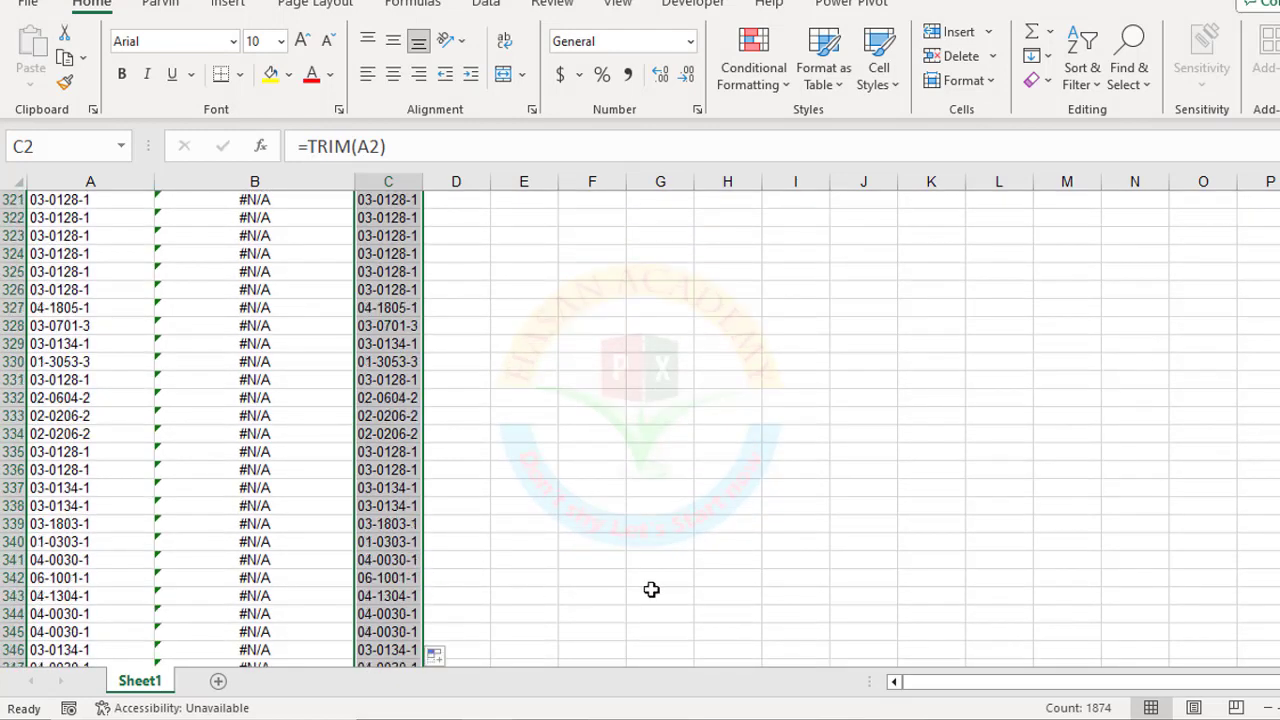
Copy the trimmed codes in C2:C1874 and paste them as values over the original codes starting at A2.
key(ctrl+Down)
key(ctrl+Up)
key(ctrl+shift+Down)
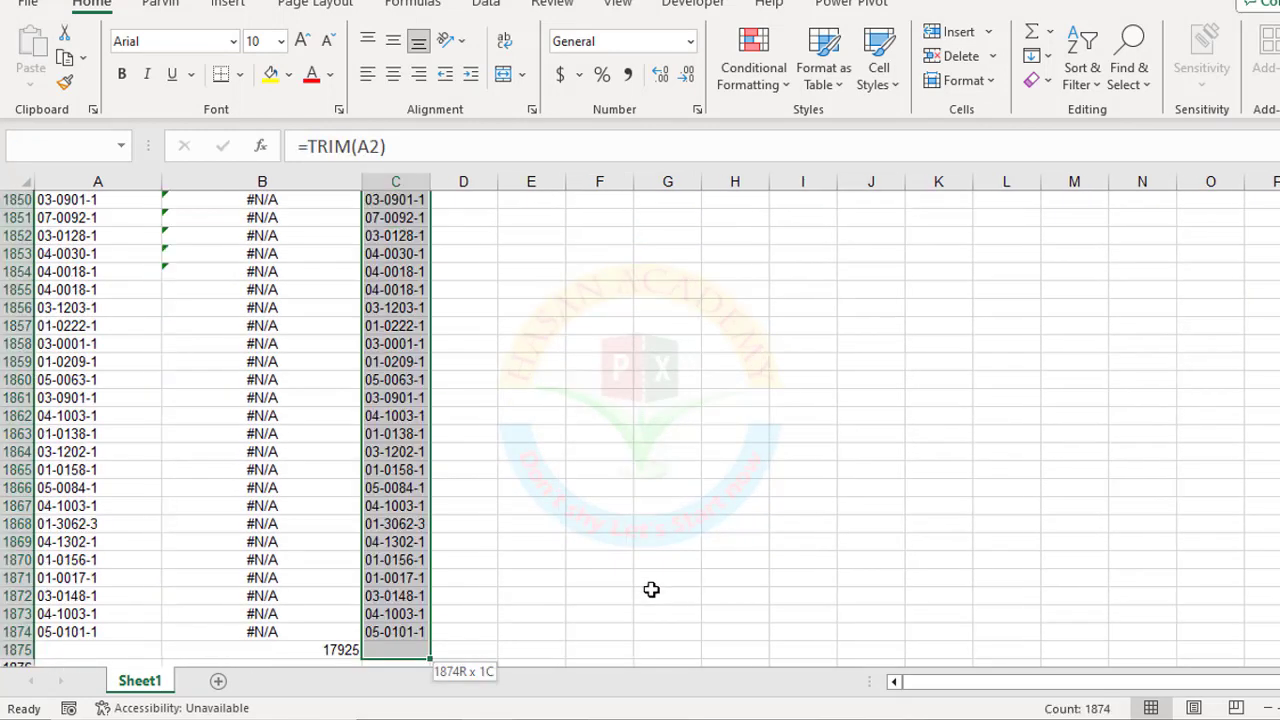
key(shift+Up)
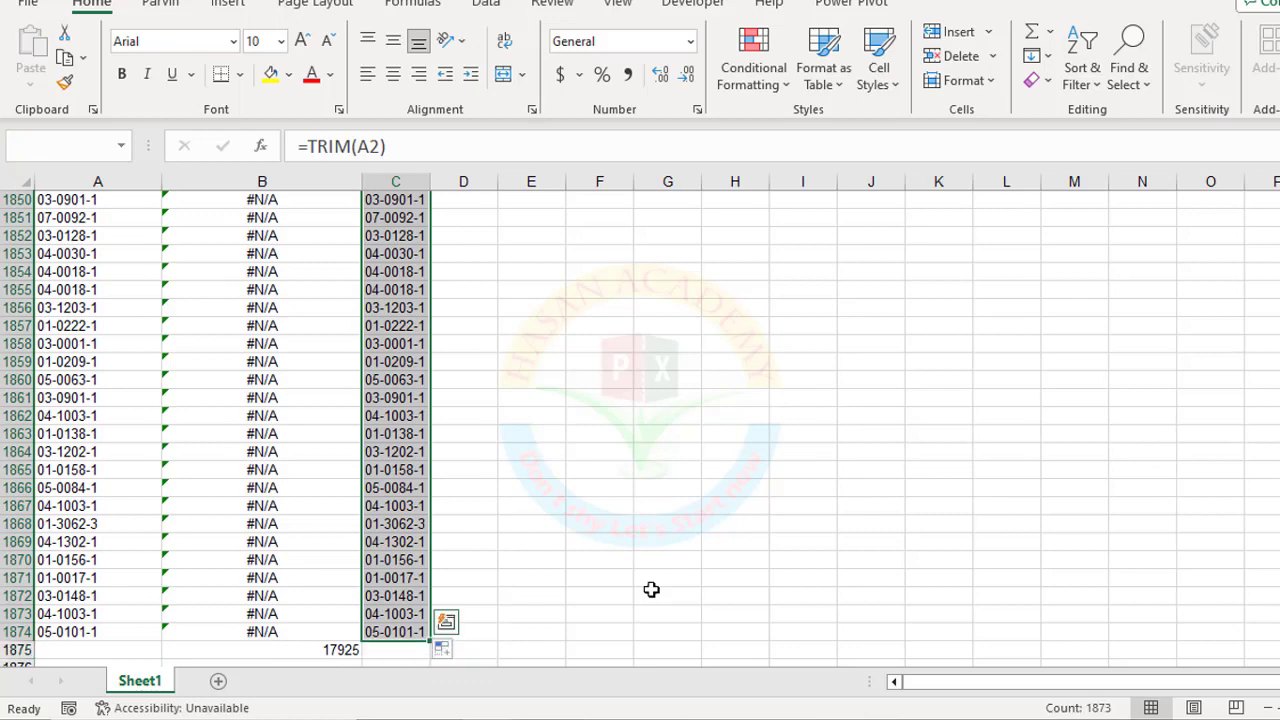
key(ctrl+c)
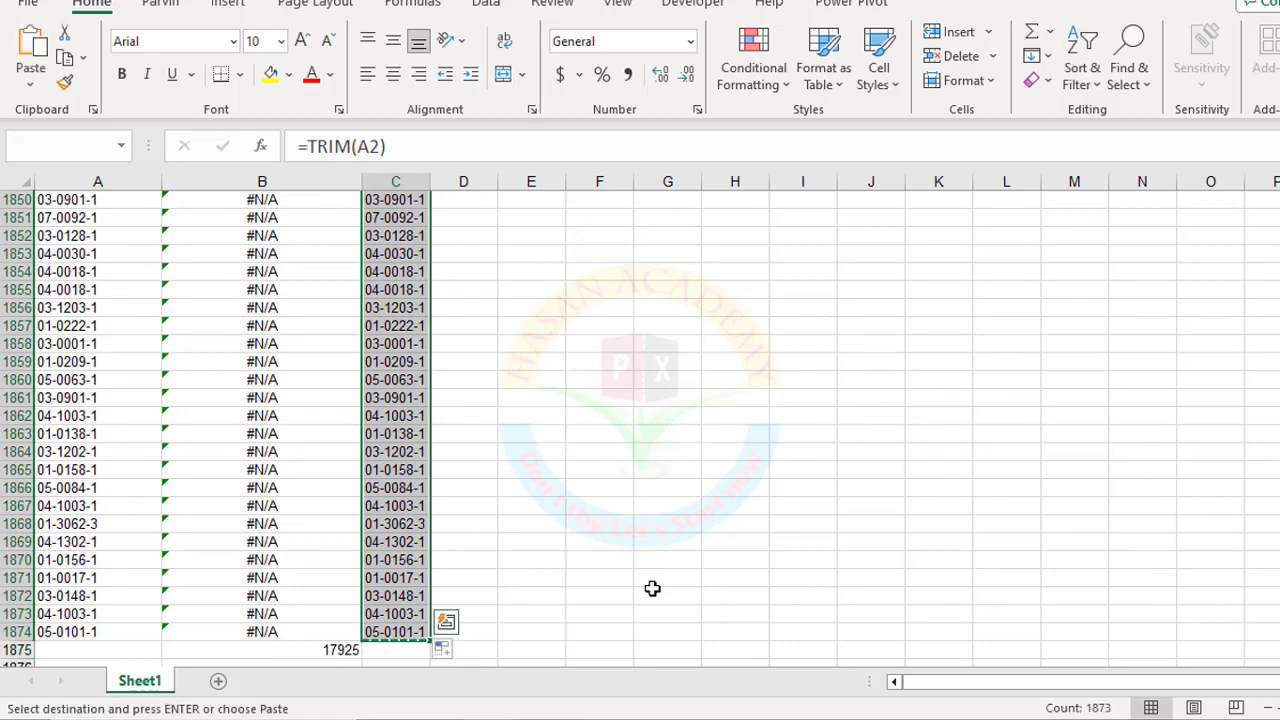
scroll(651, 589, up, 7)
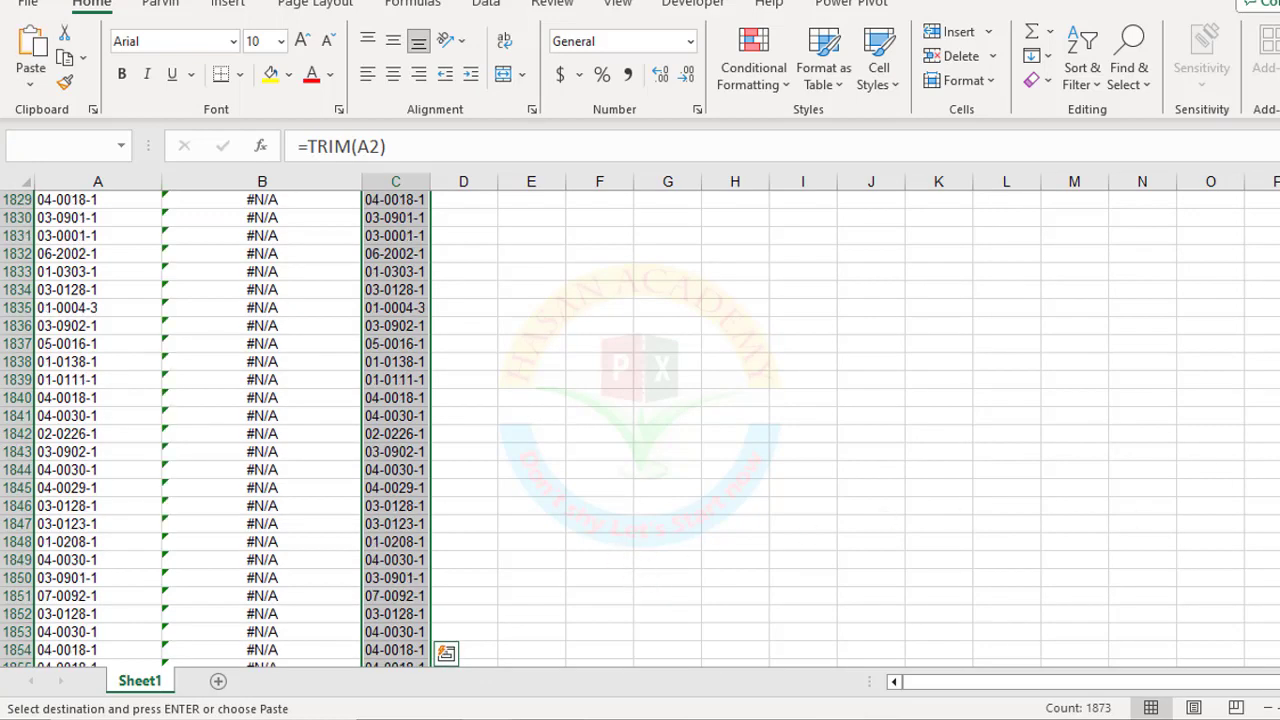
scroll(640, 428, up, 20)
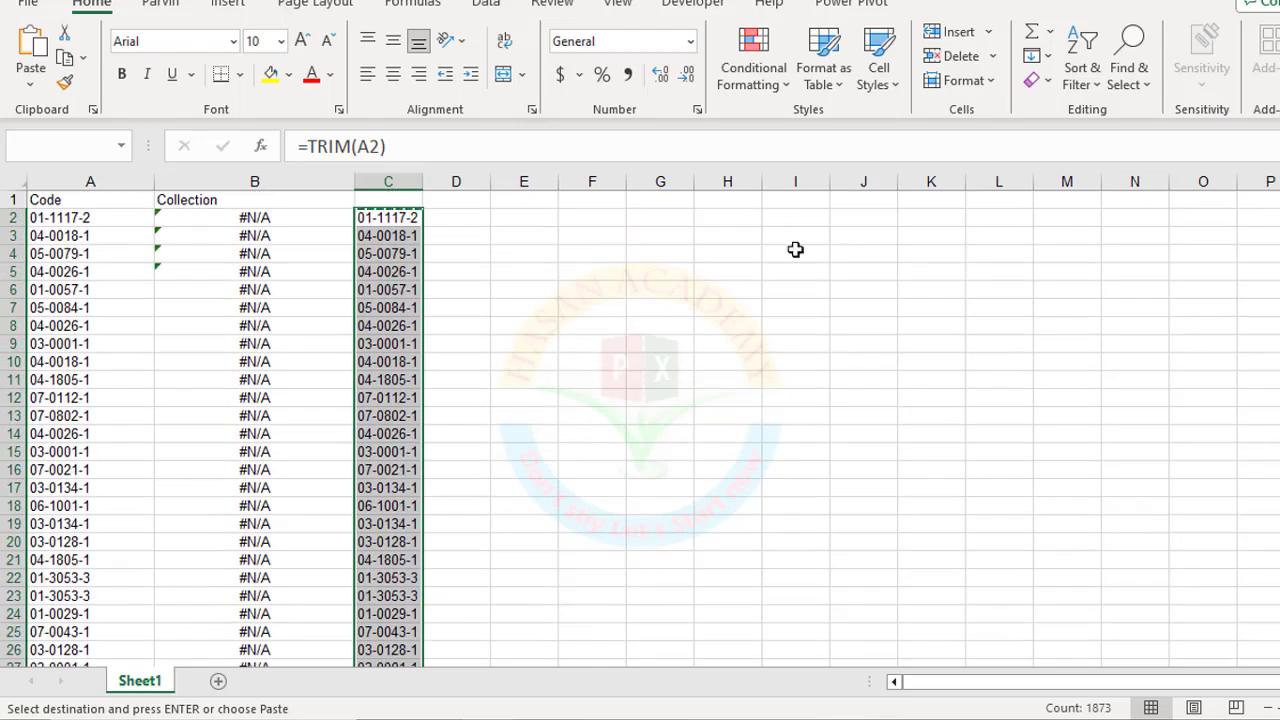
click(60, 220)
right_click(60, 220)
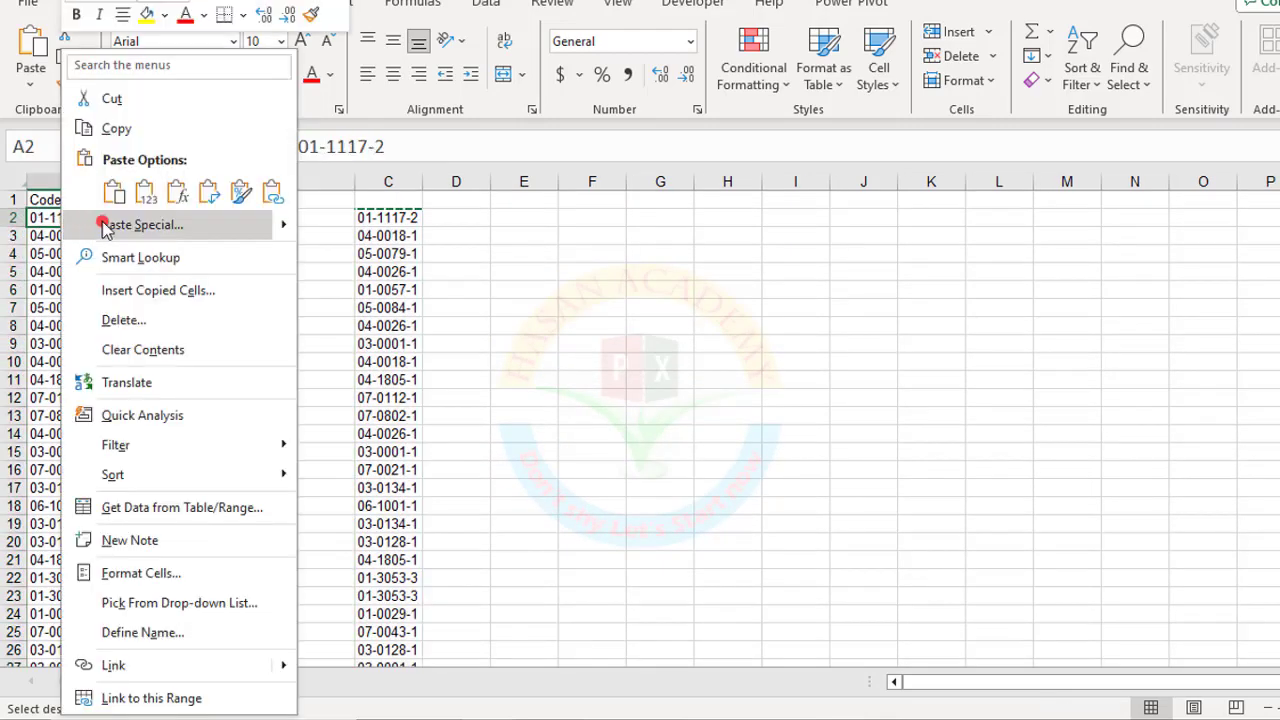
click(146, 198)
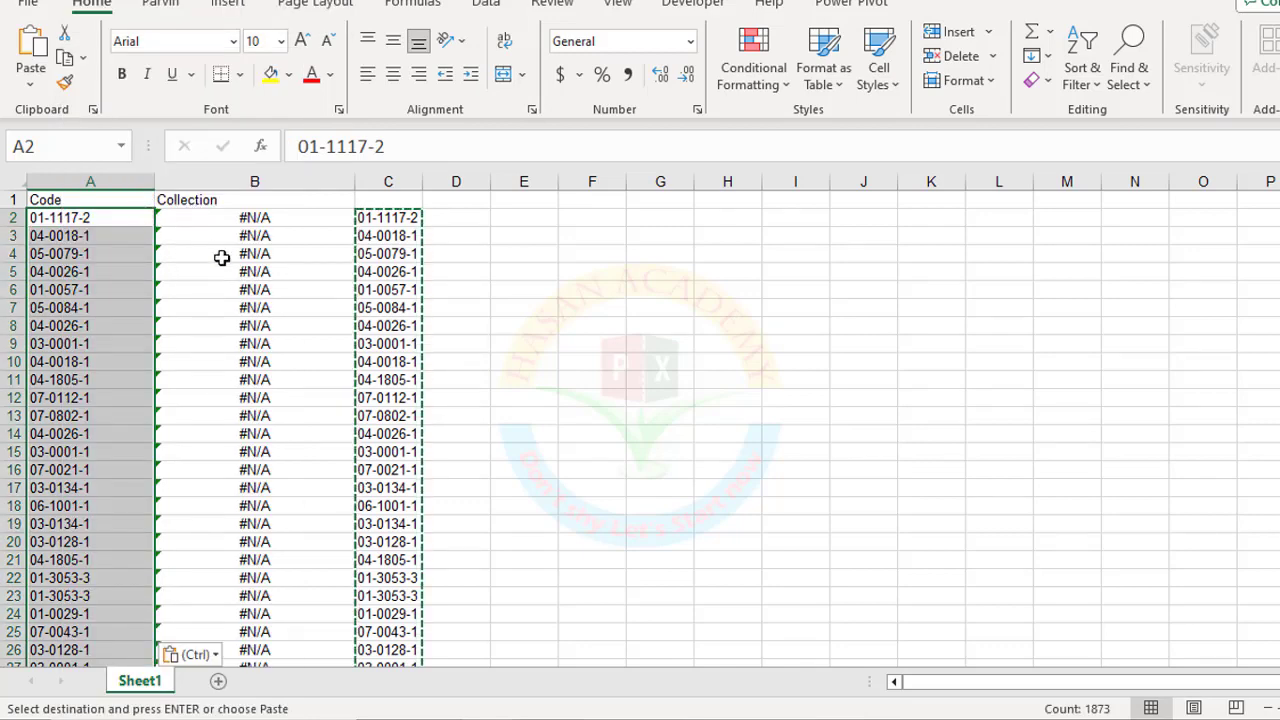
Review the code column in the TT SLIP sheet against the cleaned codes in the Sales Statement sheet.
click(216, 217)
key(ctrl+Tab)
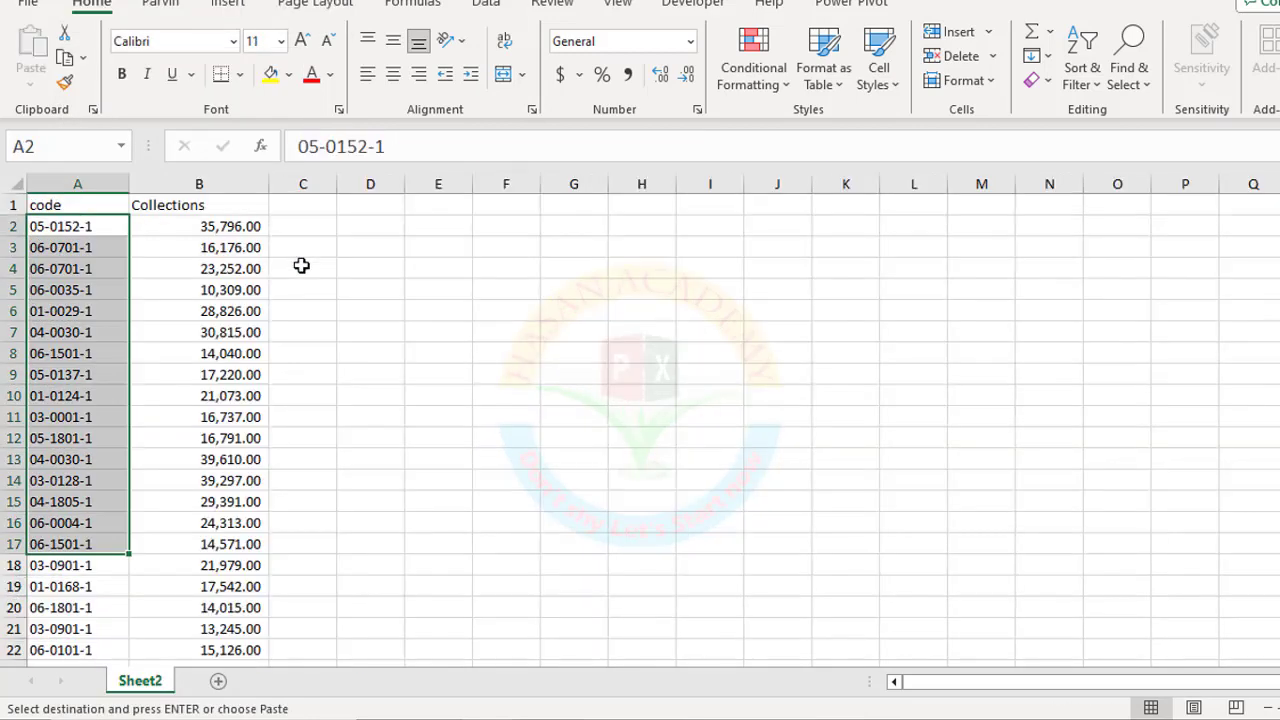
click(214, 220)
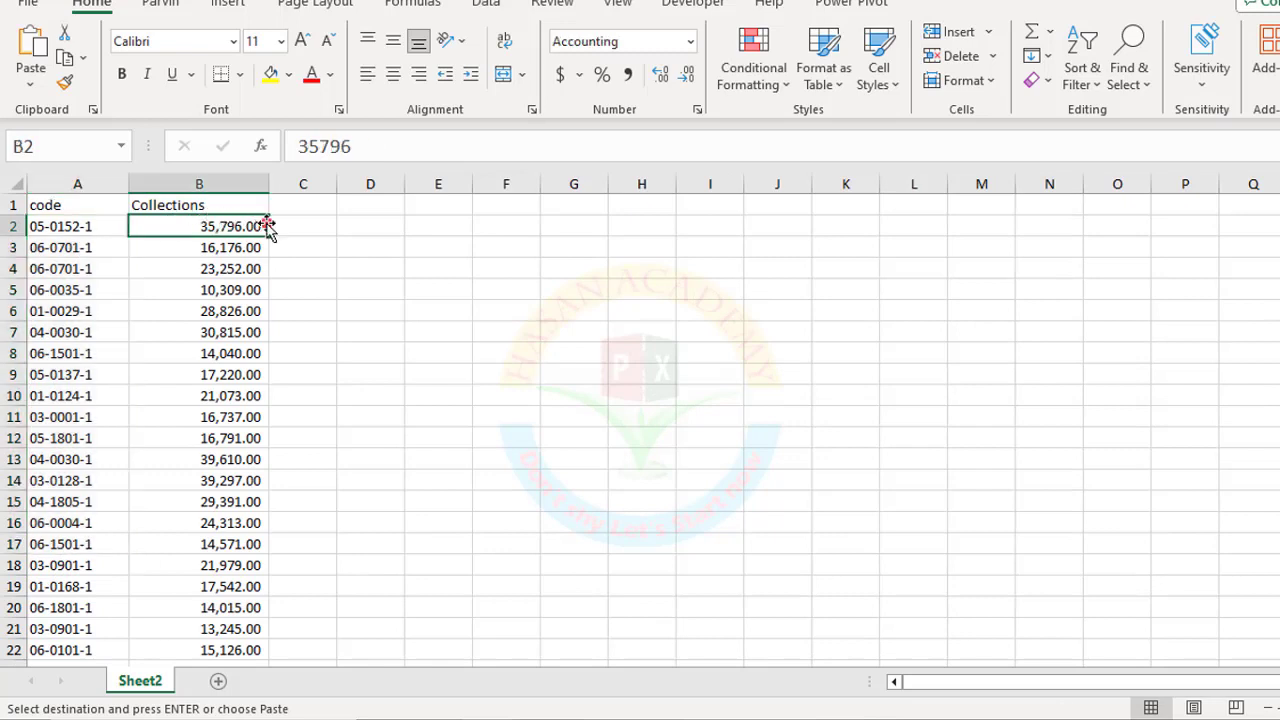
drag(60, 227, 72, 468)
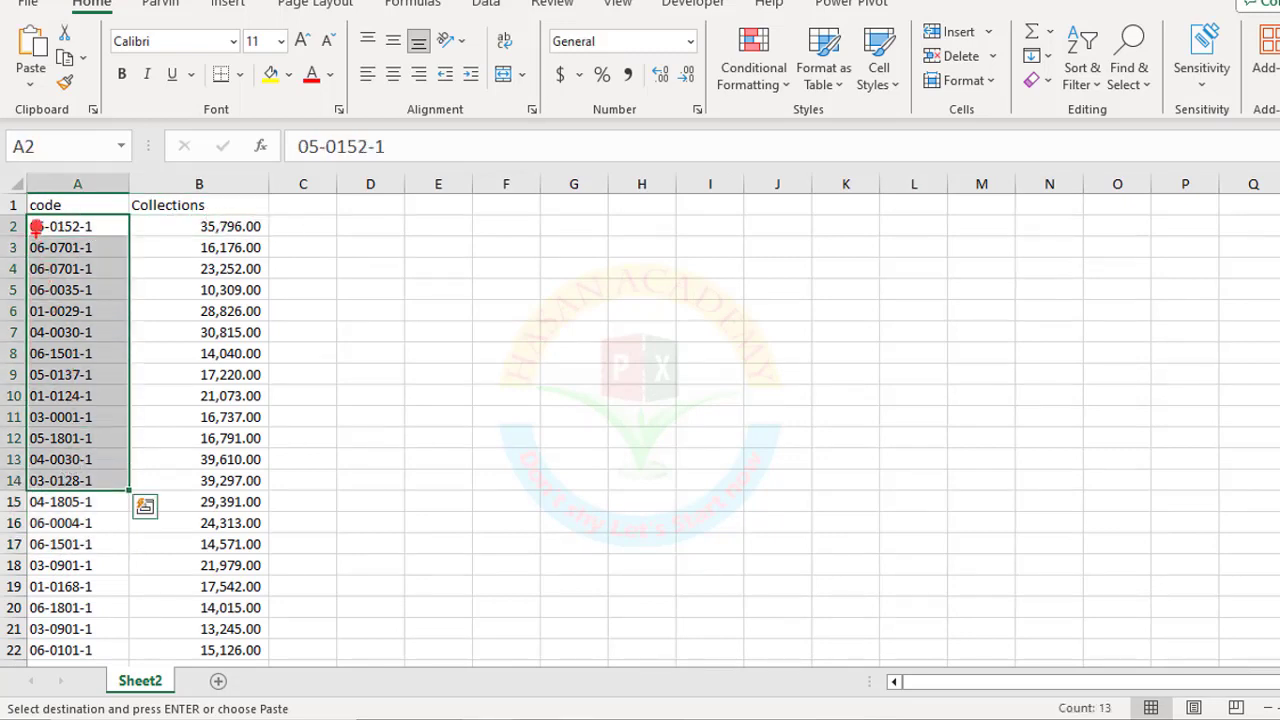
mouse_move(30, 218)
mouse_down()
mouse_move(171, 580)
mouse_move(129, 690)
mouse_move(120, 625)
mouse_up()
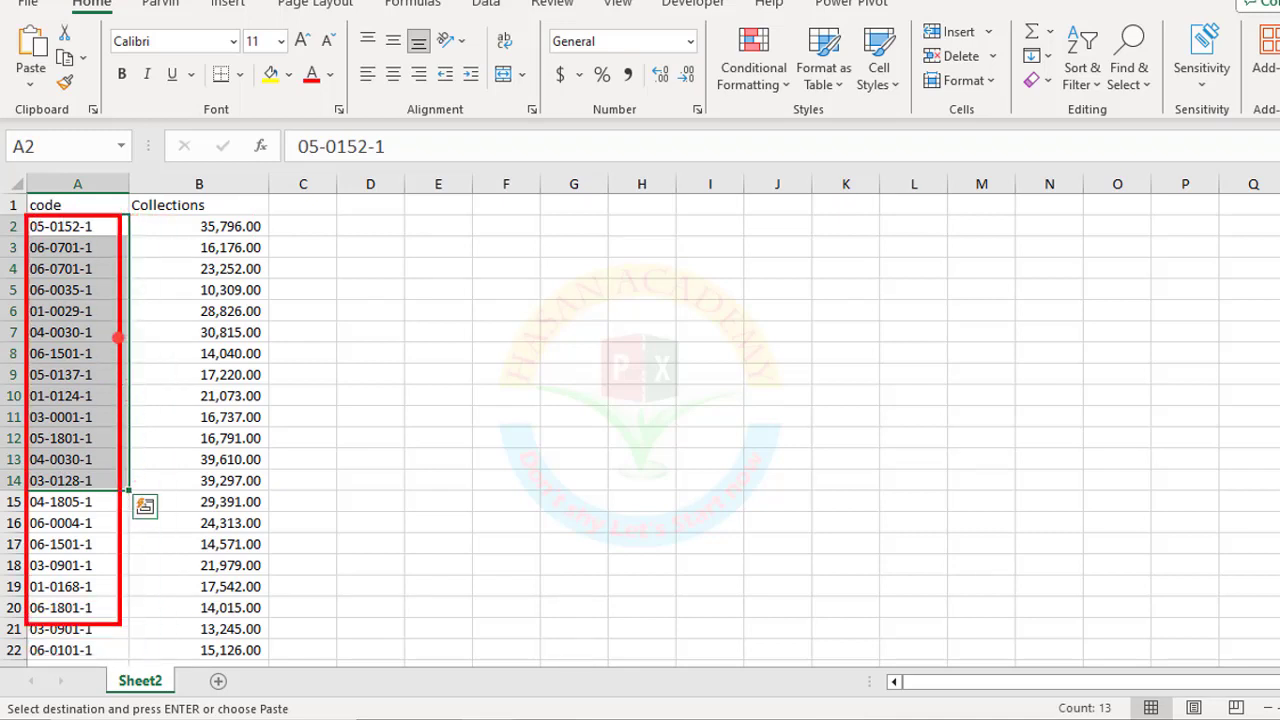
drag(118, 338, 318, 288)
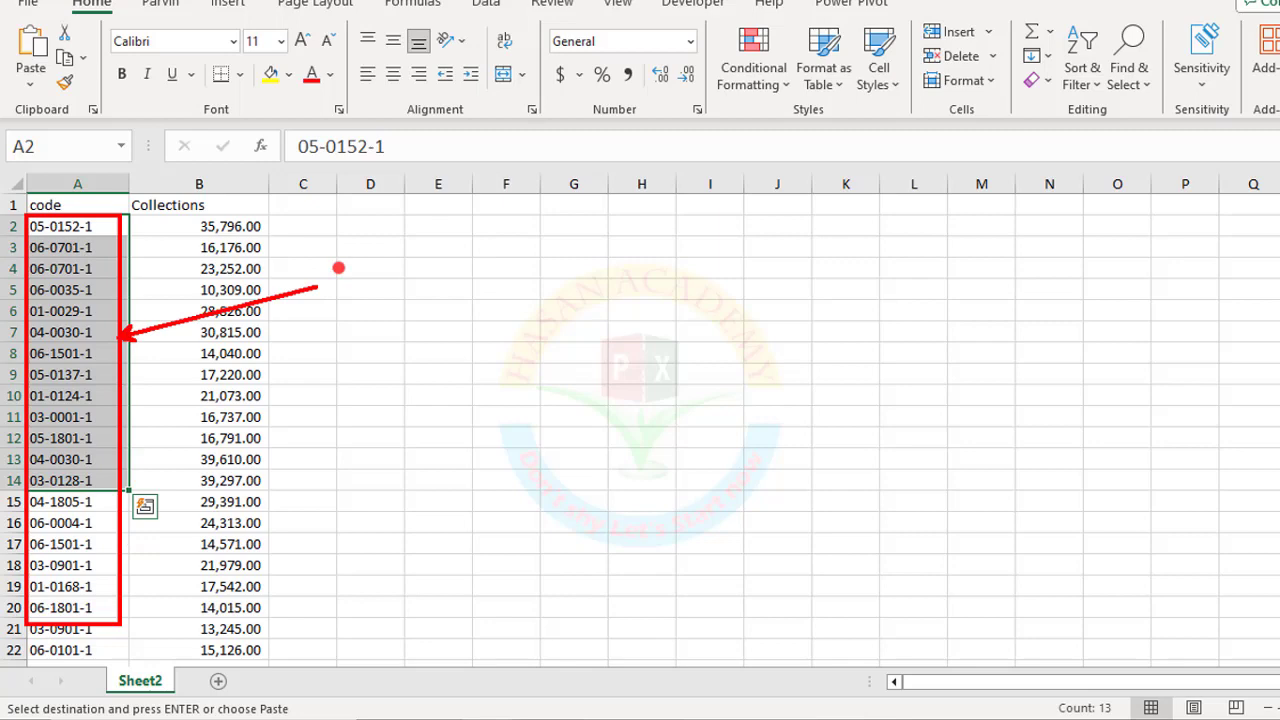
click(175, 241)
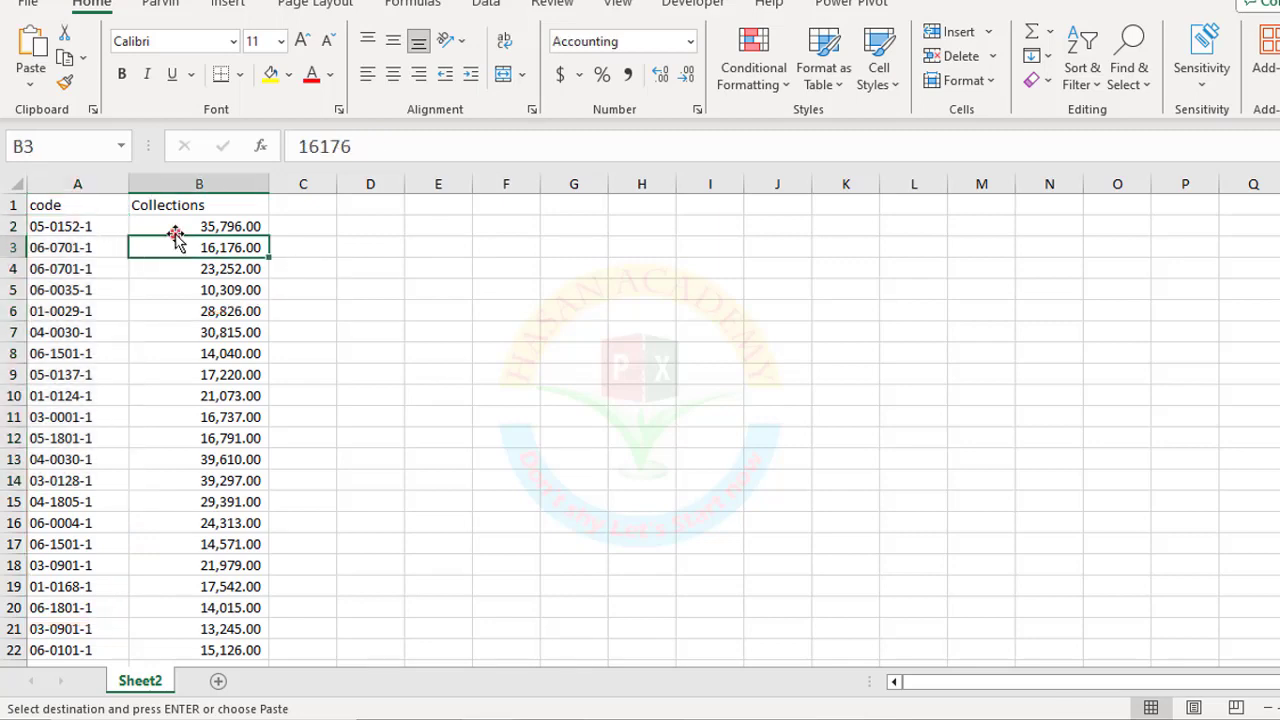
key(alt+Tab)
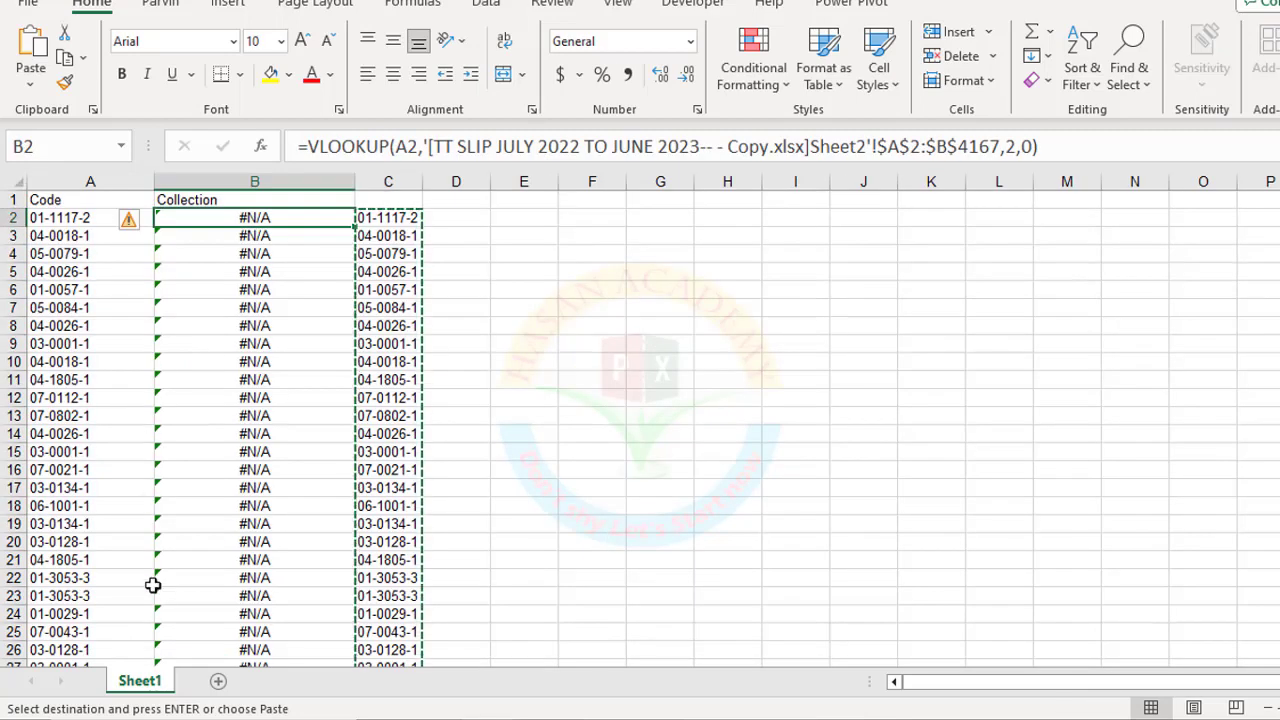
drag(60, 214, 83, 451)
key(alt+Tab)
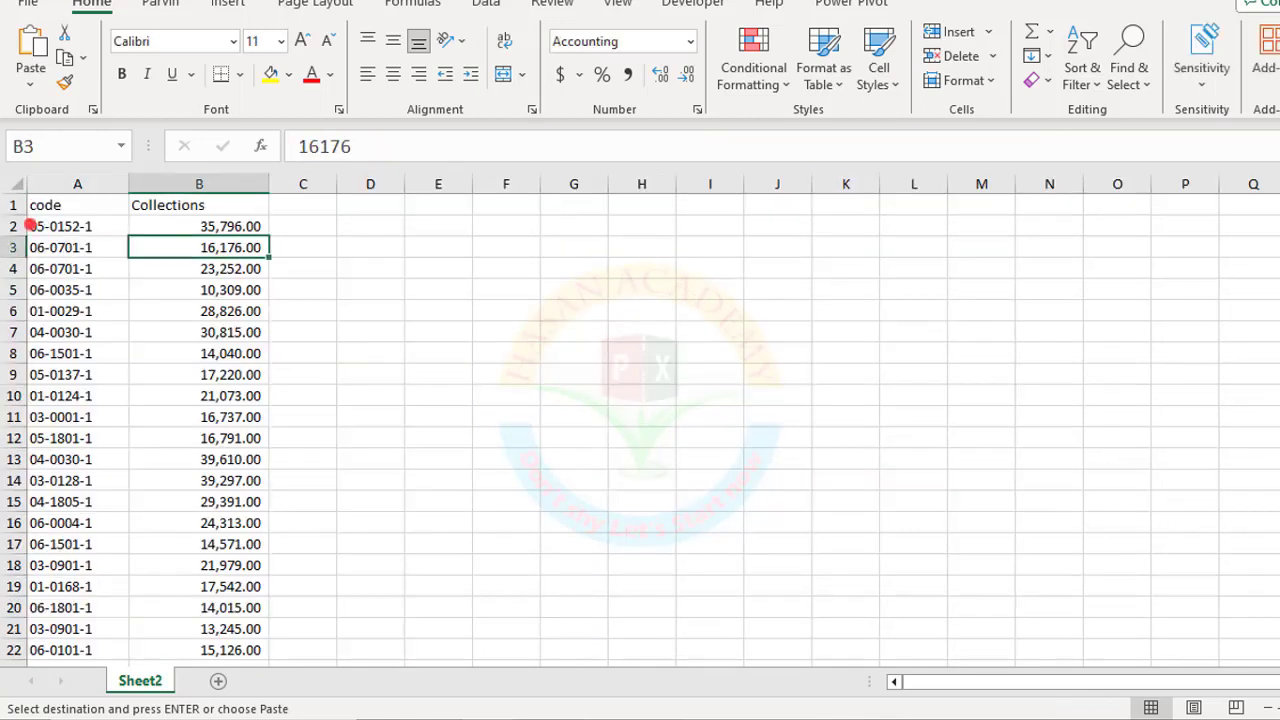
mouse_move(30, 226)
mouse_down()
mouse_move(94, 354)
mouse_move(107, 657)
mouse_up()
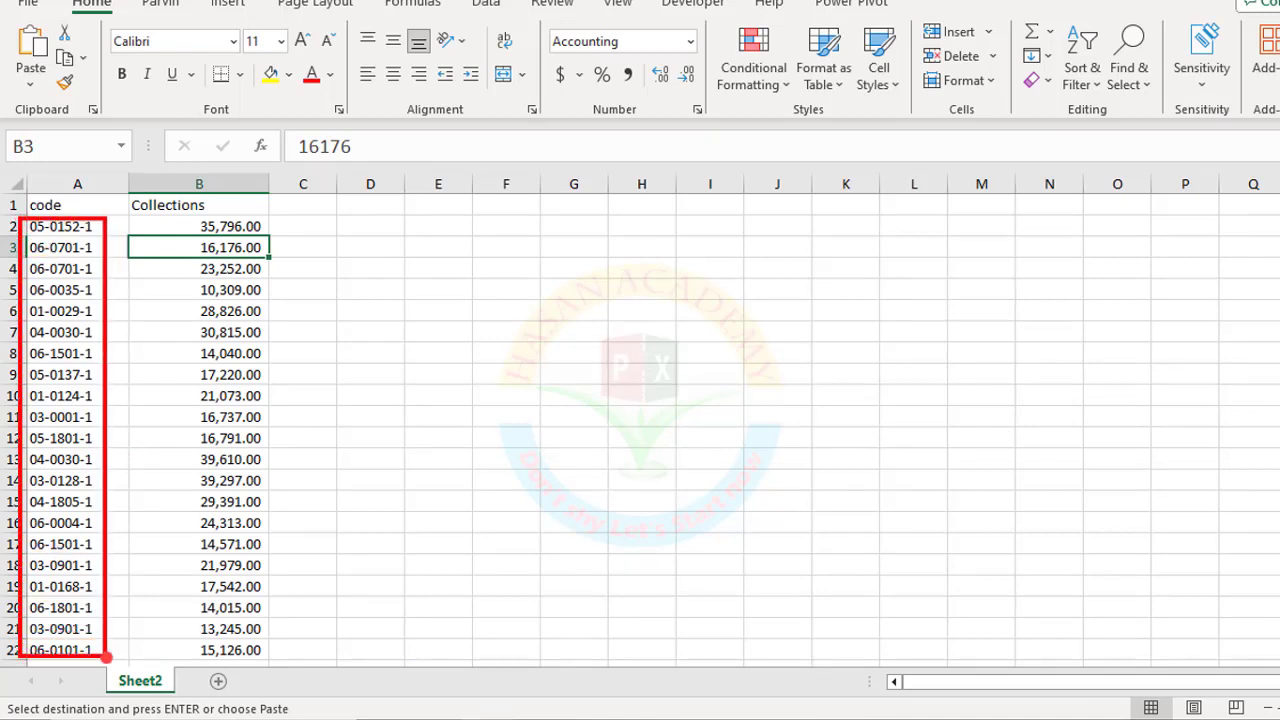
key(Escape)
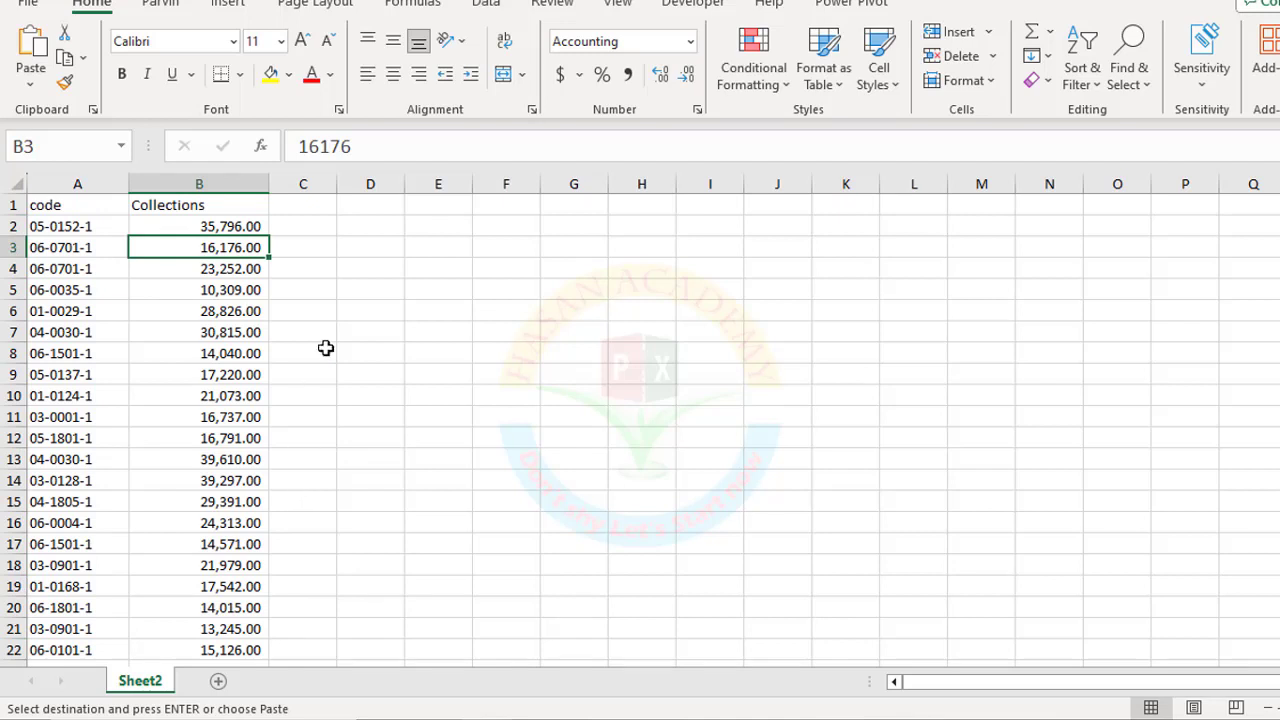
Enter =TRIM(A2) in D2 of the TT SLIP sheet to strip extra spaces from the first code.
click(364, 229)
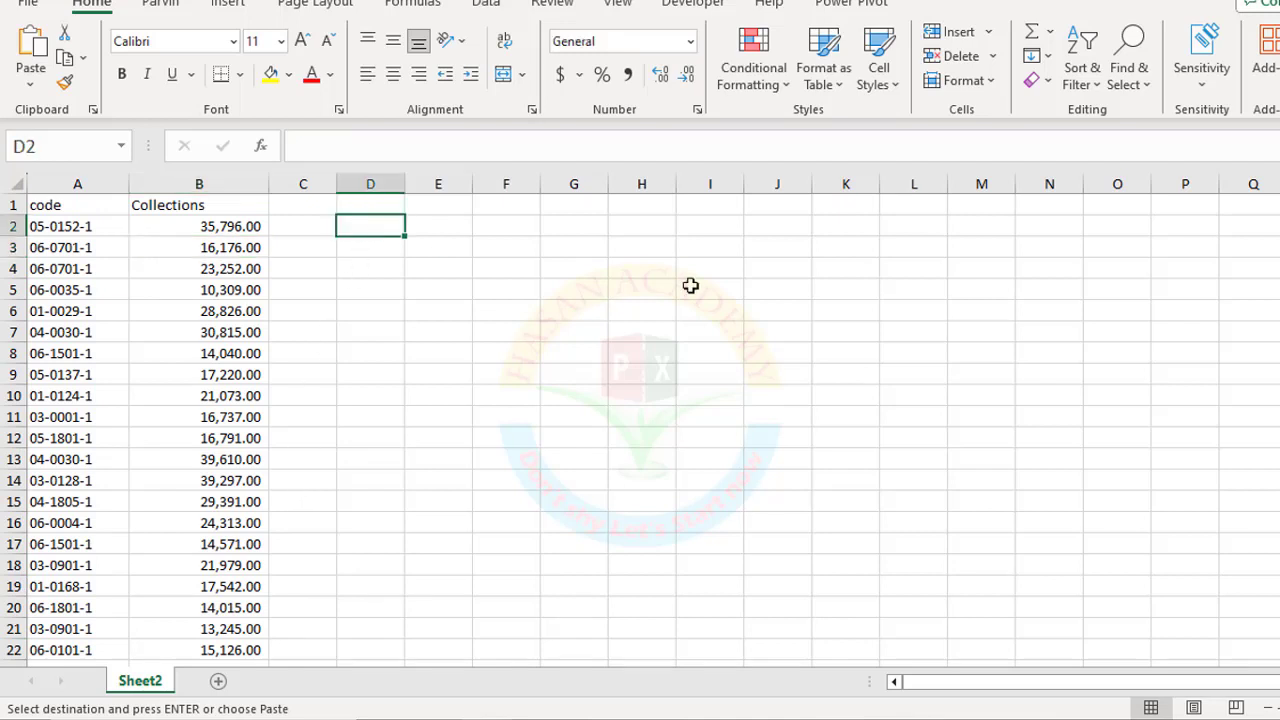
text(=TR)
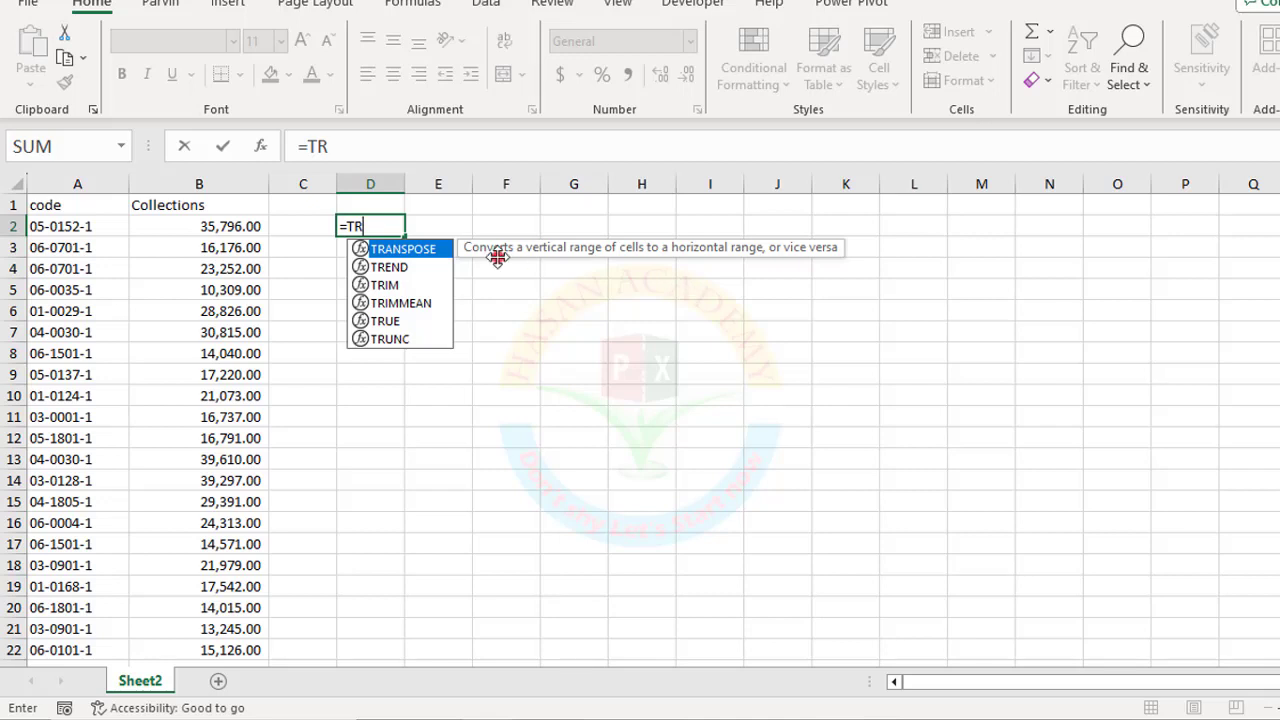
double_click(386, 285)
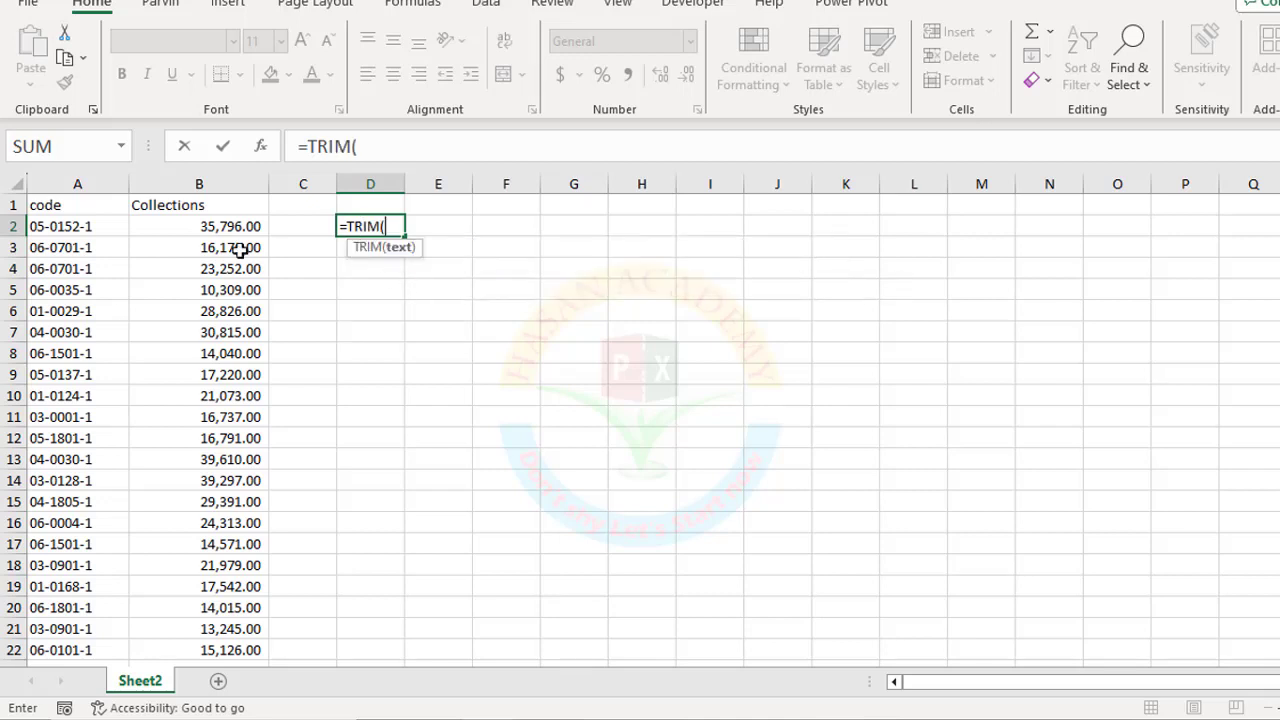
click(82, 227)
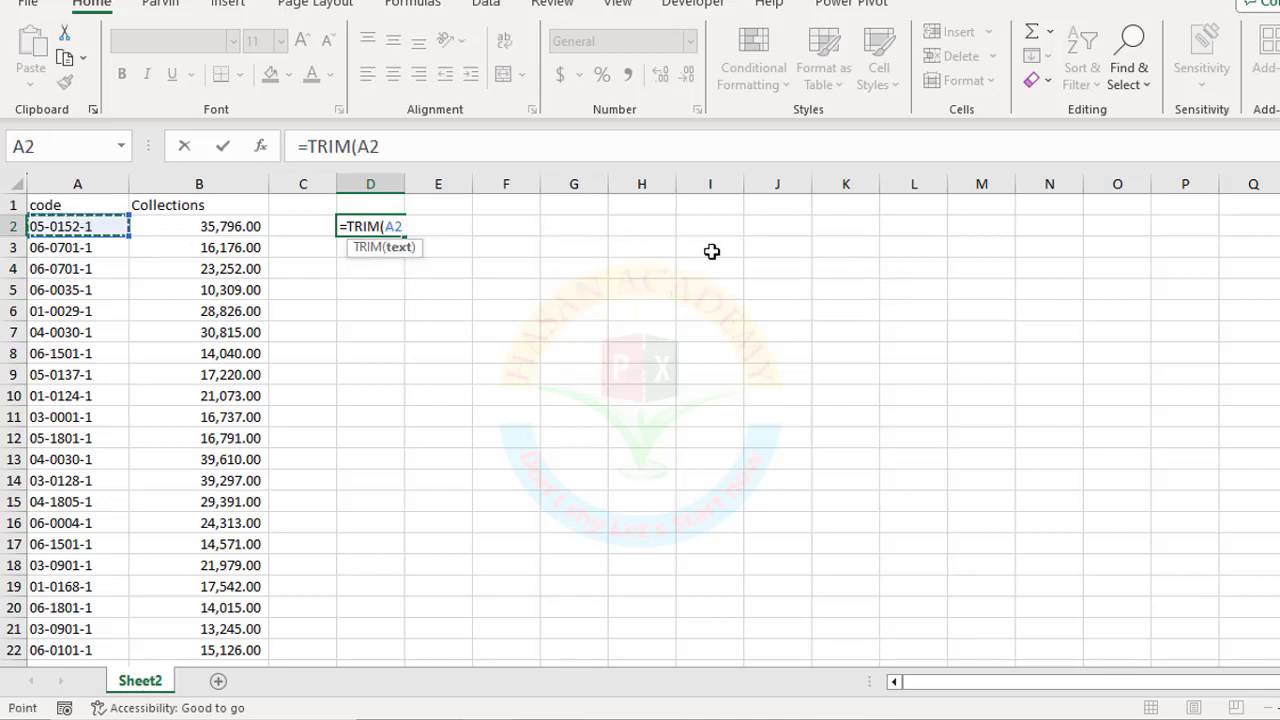
text())
key(Return)
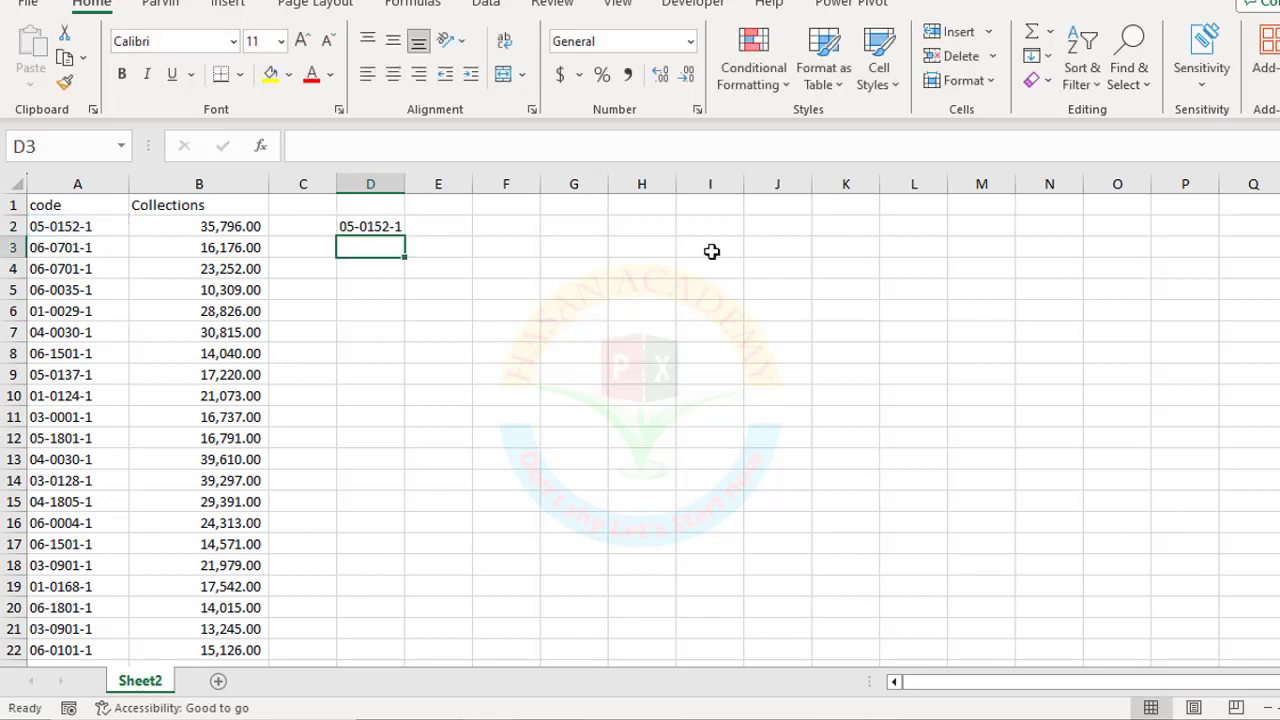
Enter =TRIM(A2) in C2 of the TT SLIP sheet, directly beside the Collections column.
click(292, 232)
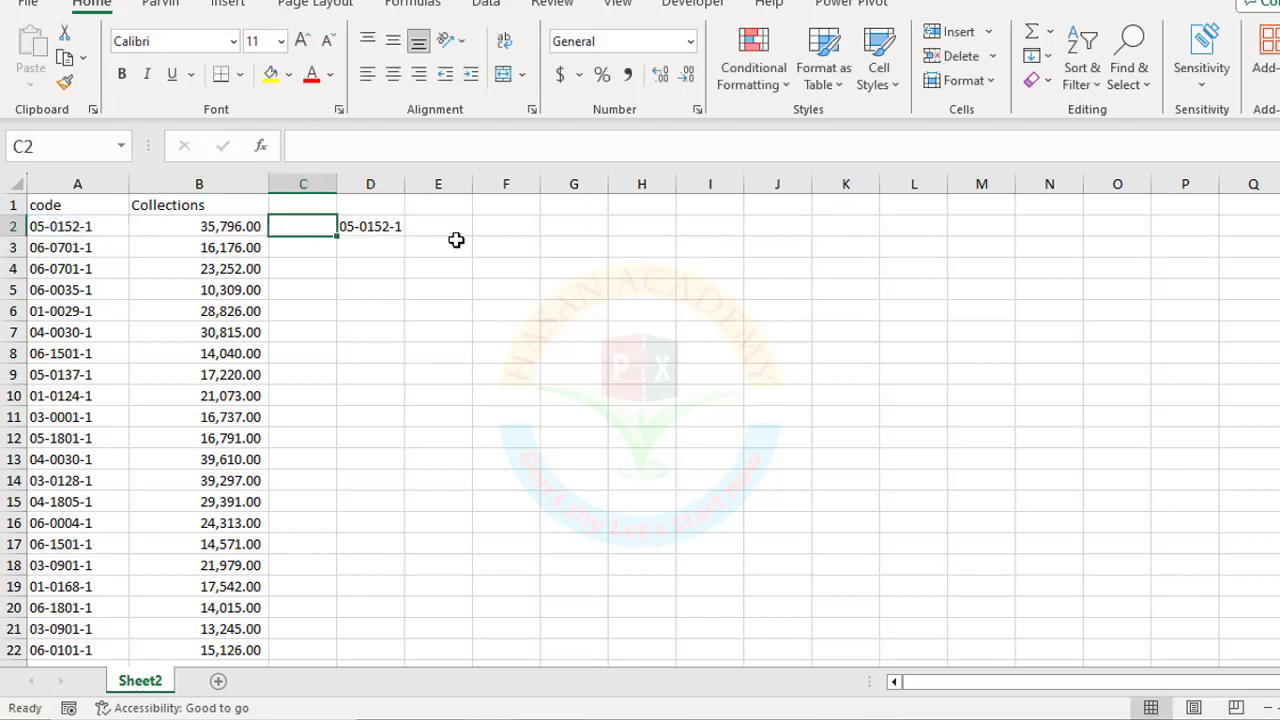
text(=TT)
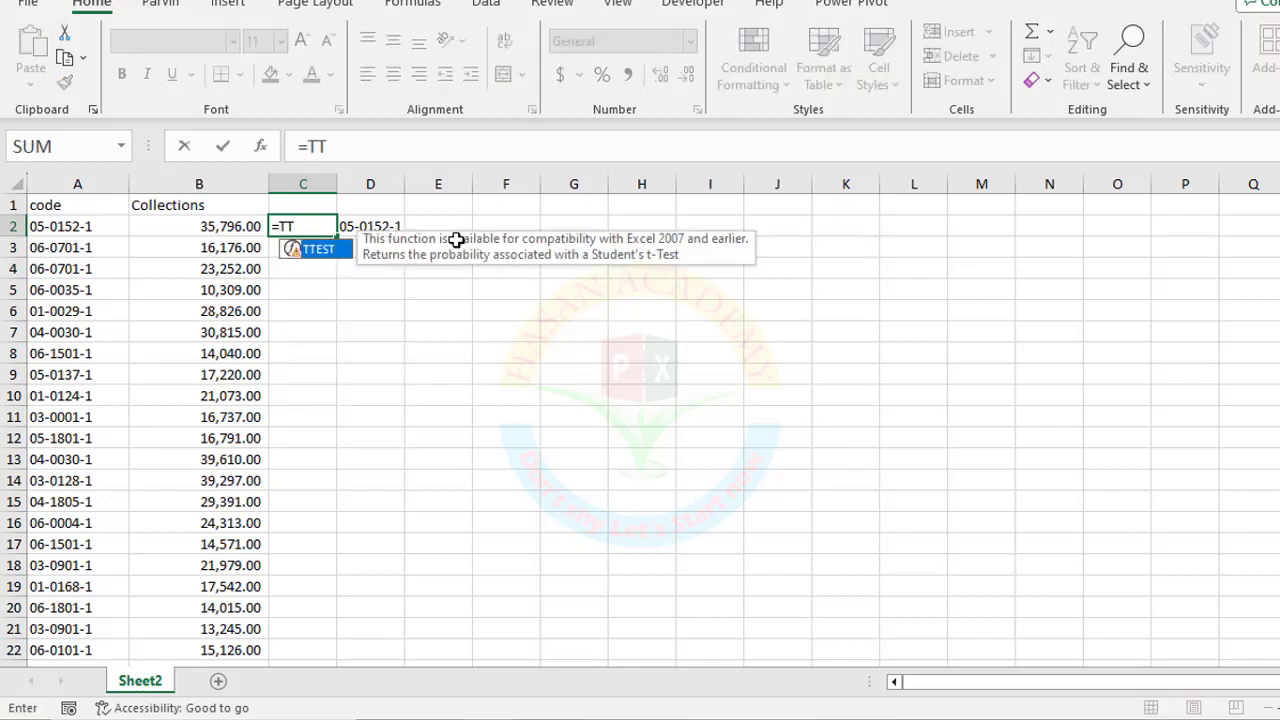
key(BackSpace)
text(R)
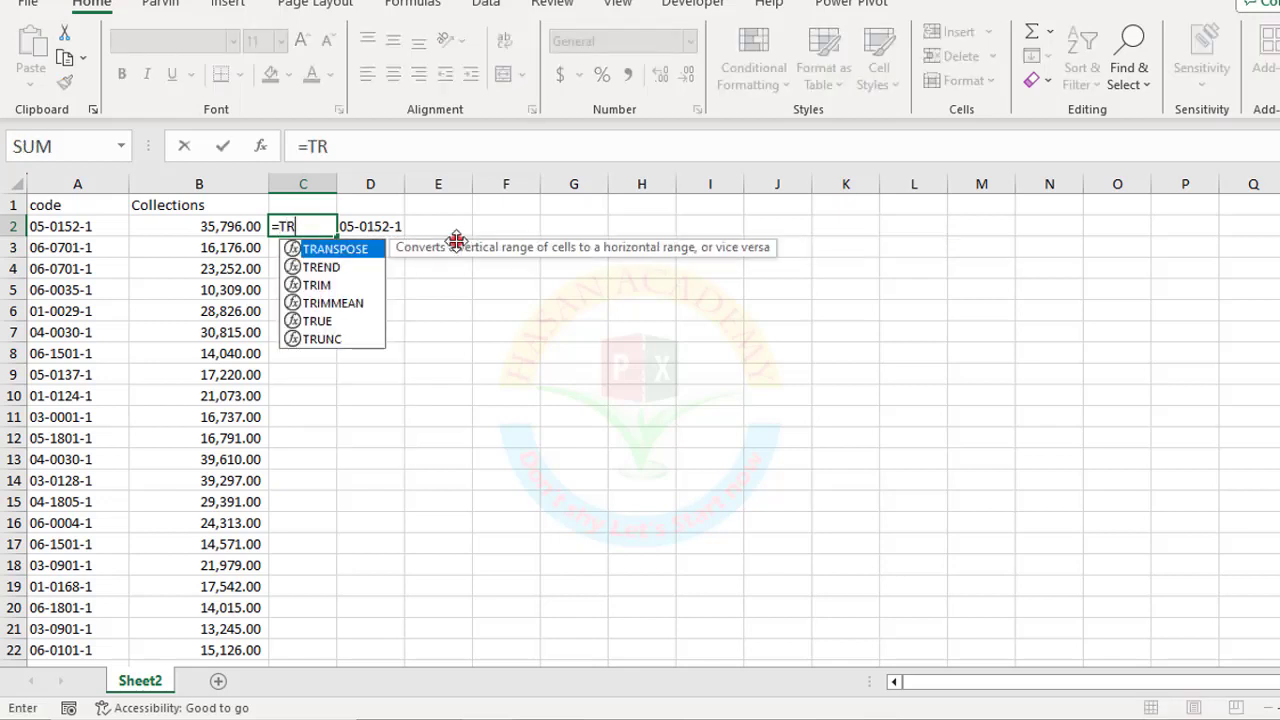
double_click(342, 285)
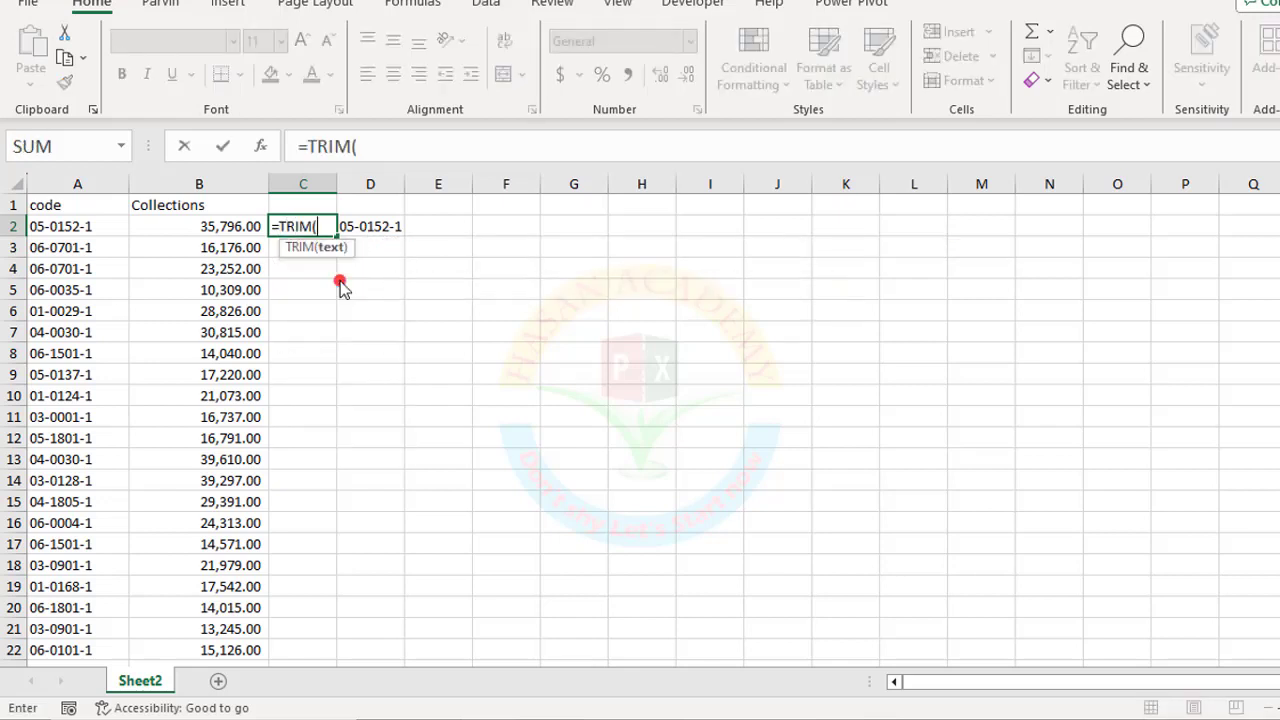
click(94, 224)
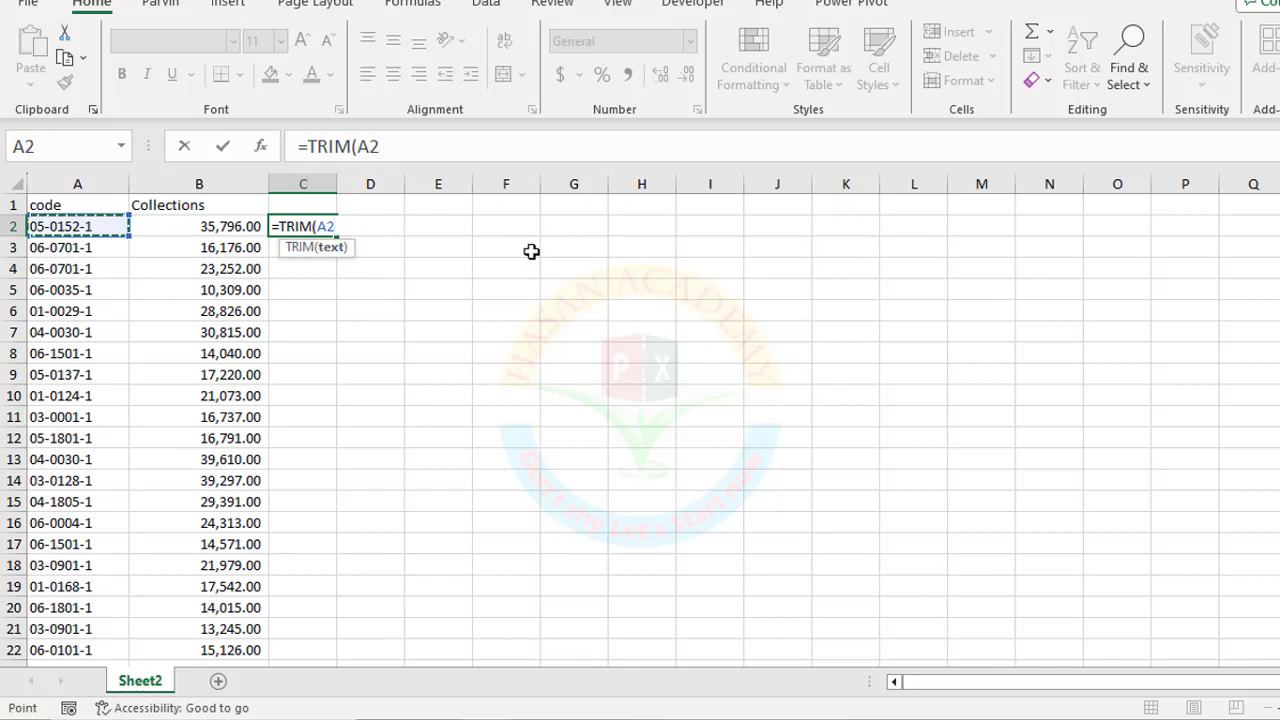
text())
key(Return)
key(Up)
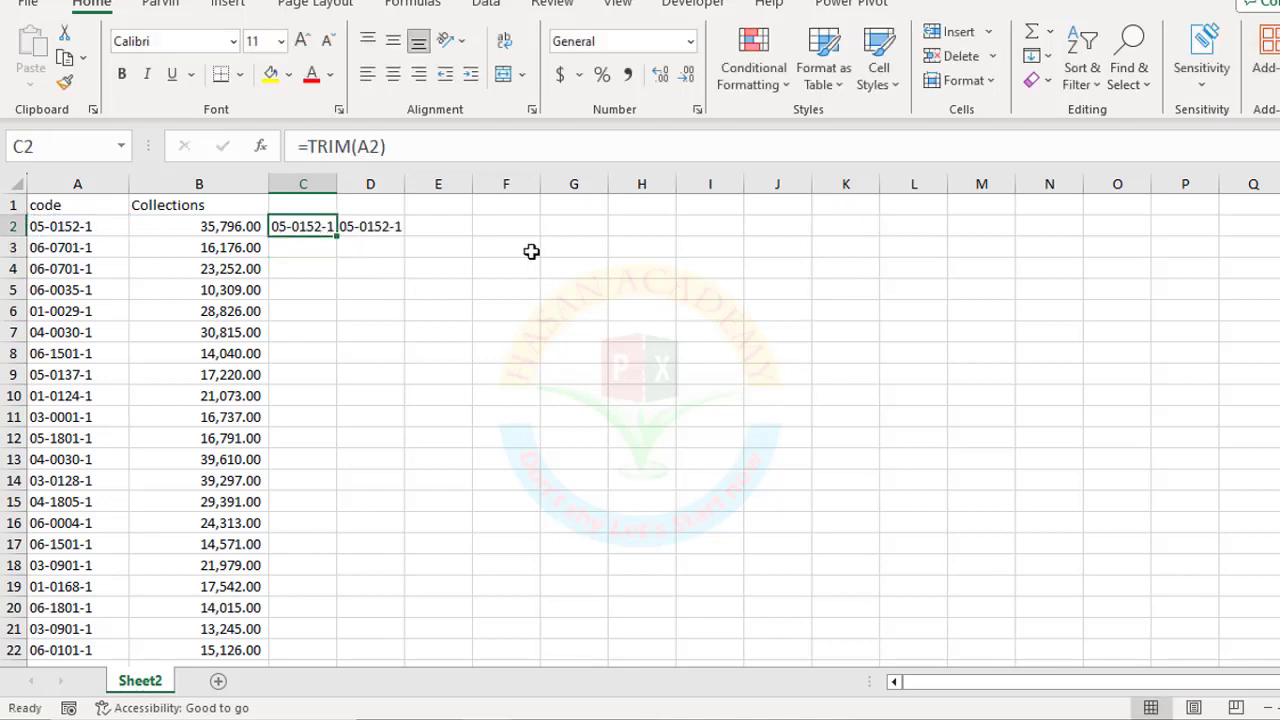
Clear the duplicate TRIM formula from D2 and fill the one in C2 down column C for every code row.
key(Right)
key(Delete)
key(Left)
double_click(337, 236)
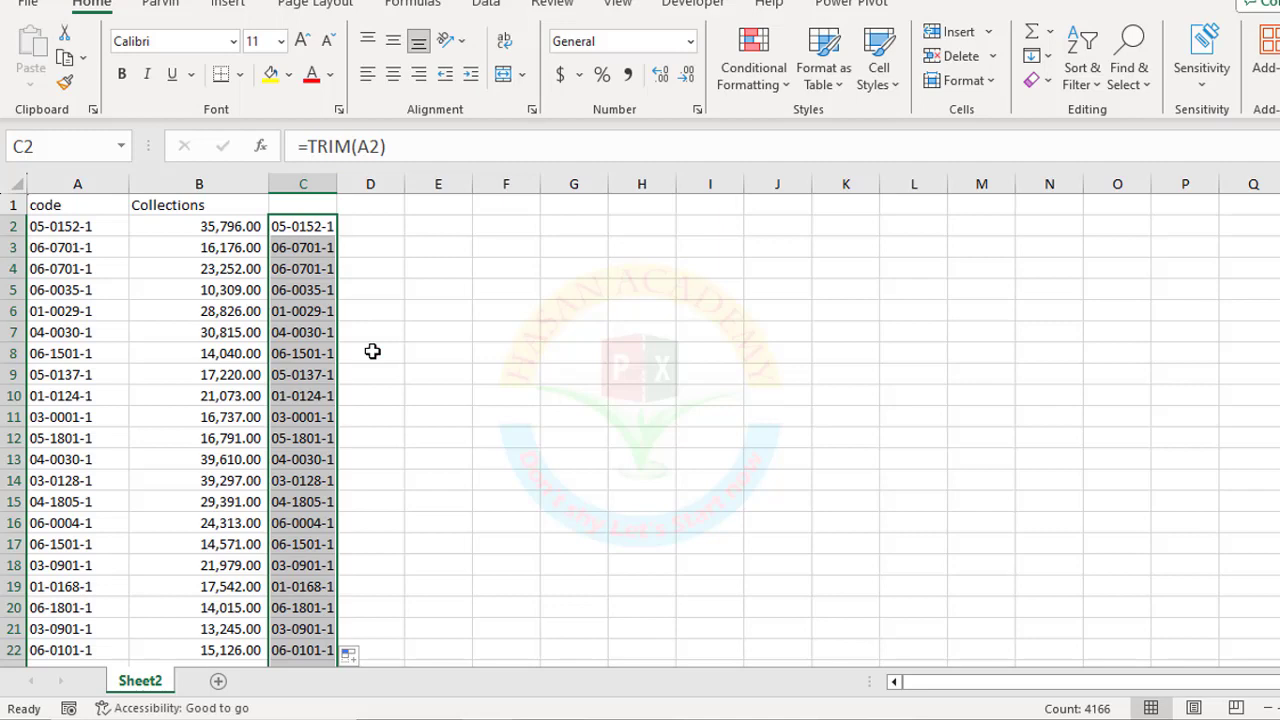
Copy the trimmed codes in column C and paste them as values over the original codes starting at A2.
key(ctrl+c)
click(80, 226)
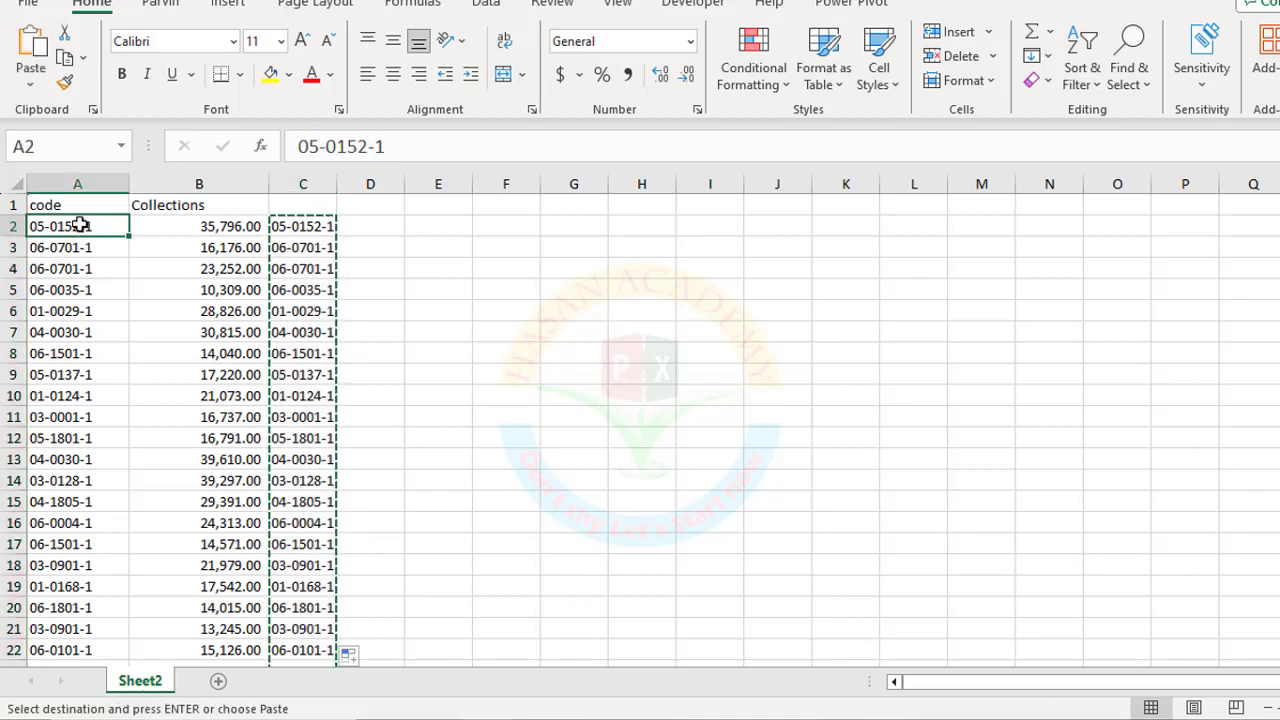
right_click(80, 226)
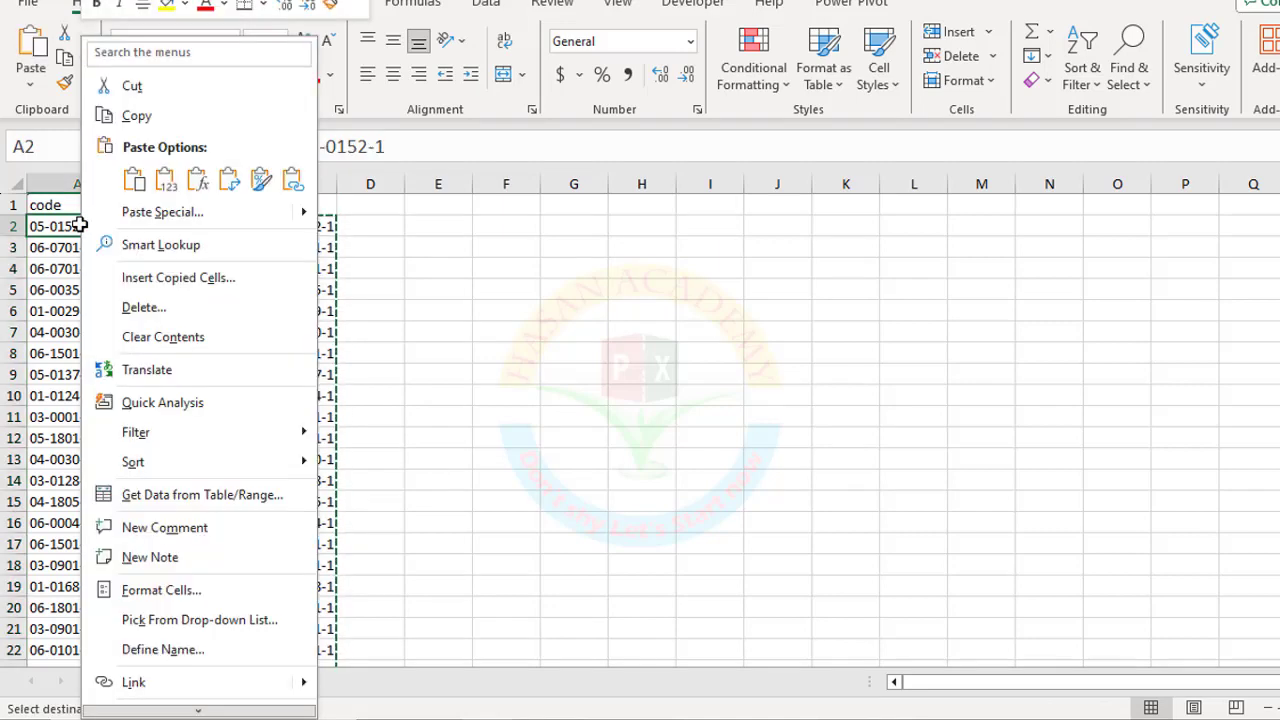
click(164, 177)
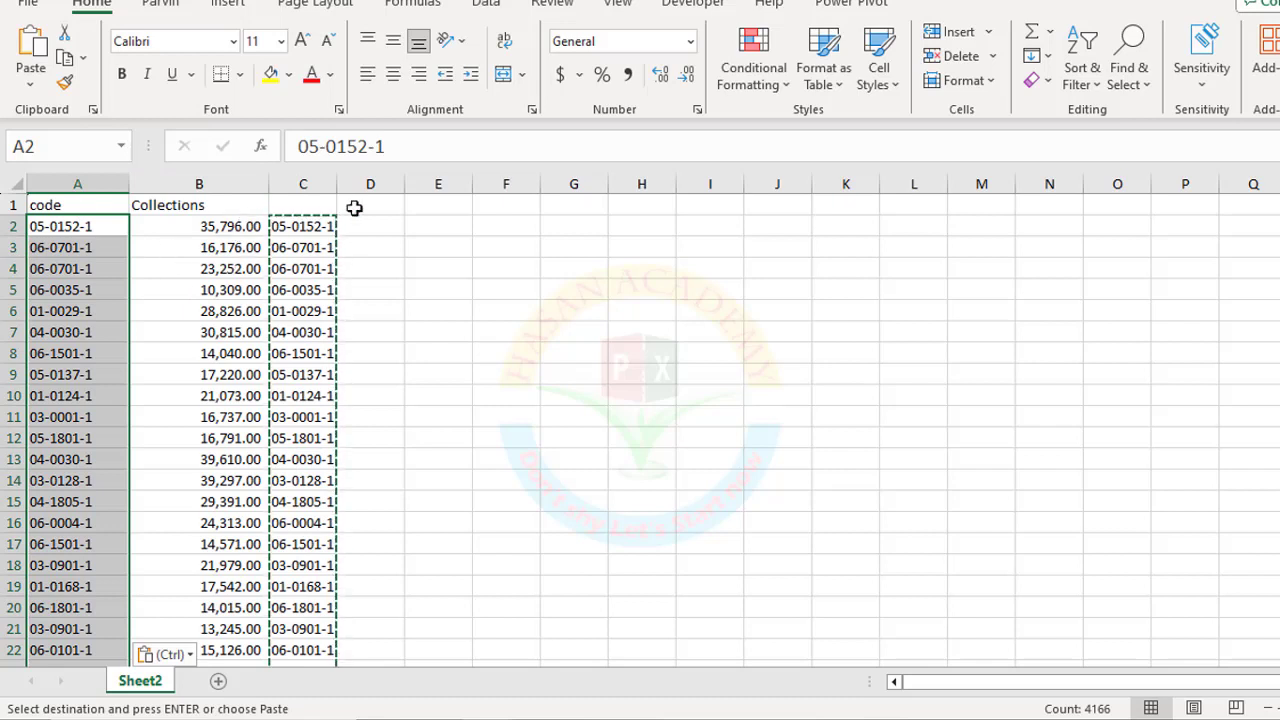
click(360, 285)
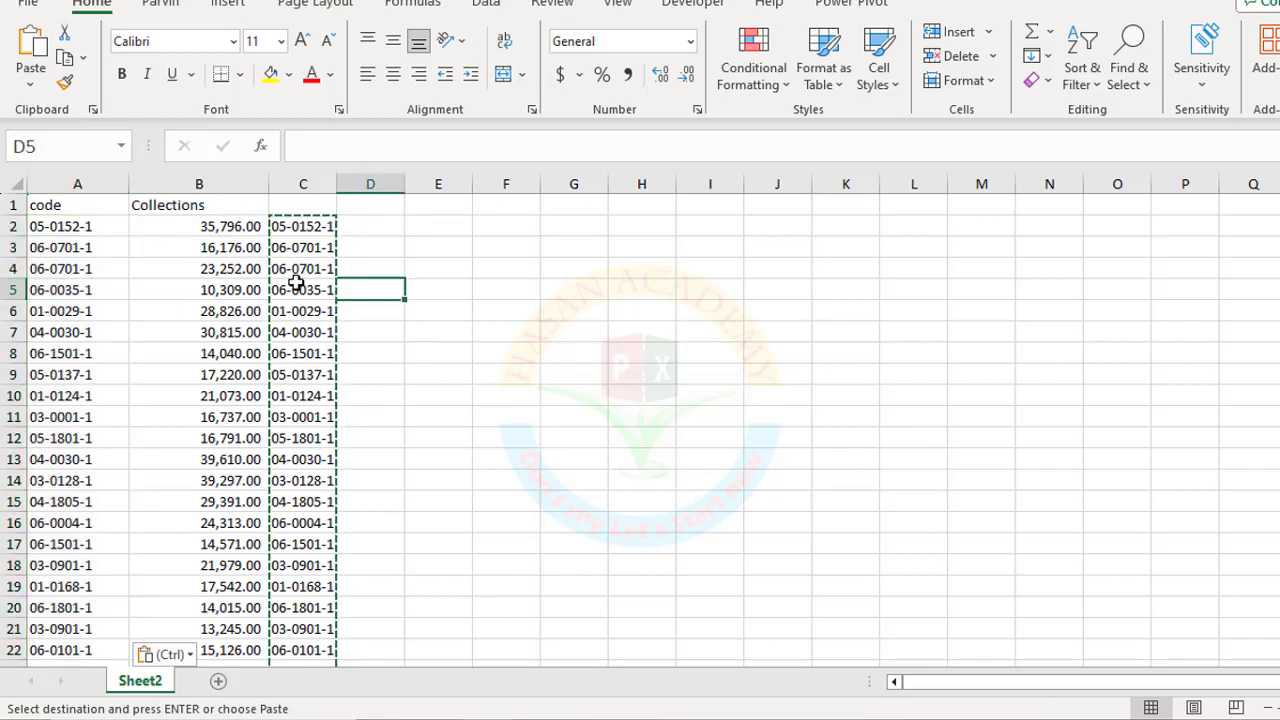
Delete helper column C with the TRIM formulas from the TT SLIP sheet.
click(301, 182)
right_click(303, 184)
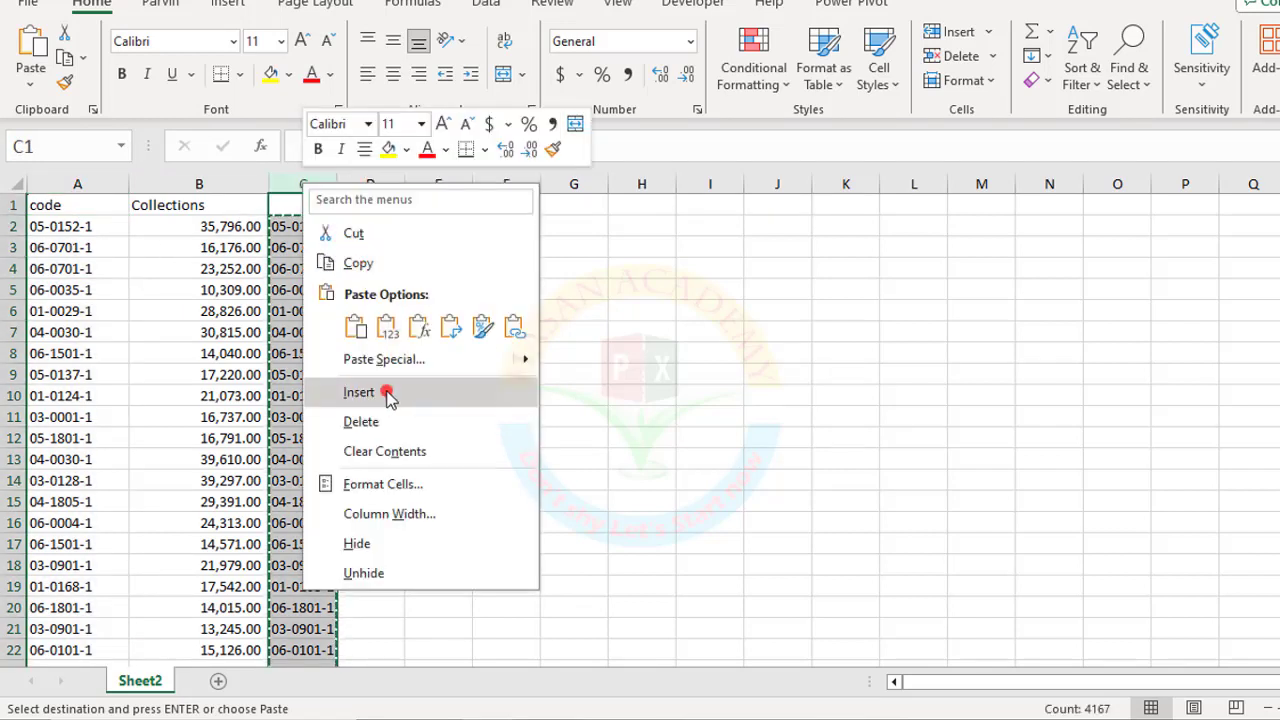
click(360, 421)
click(45, 228)
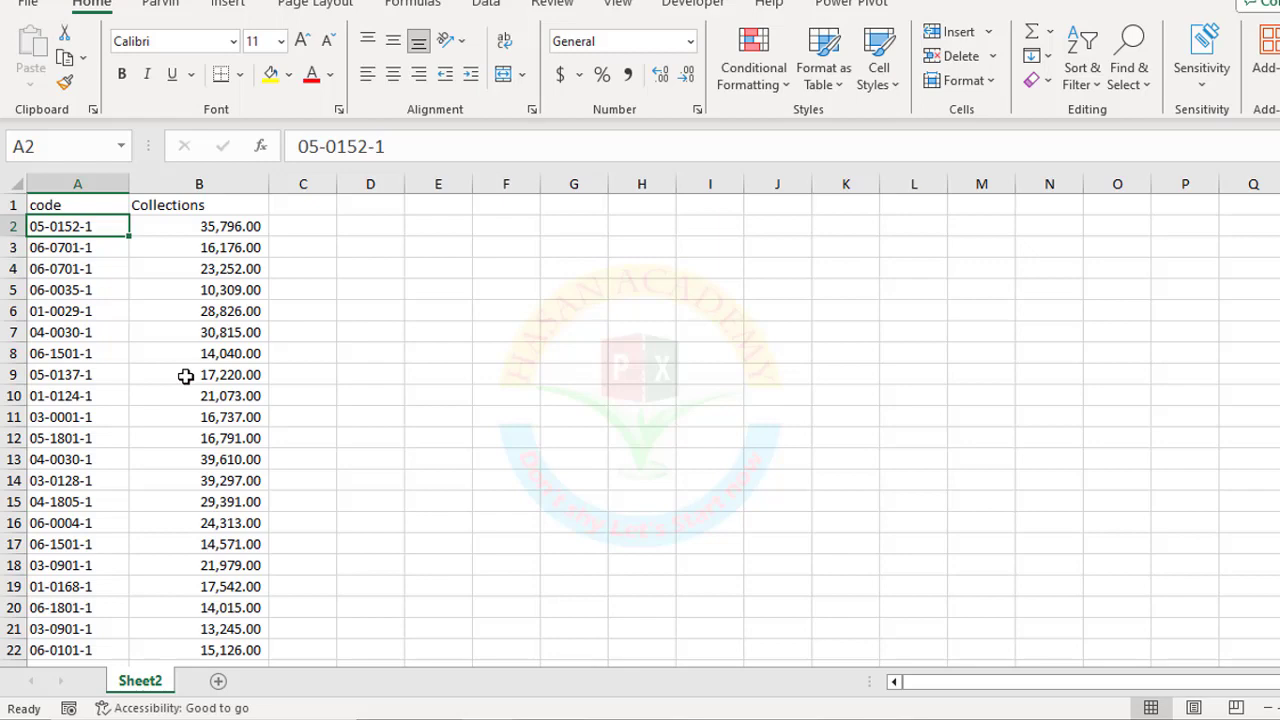
Switch to the Sales Statement workbook and delete its helper column C with the TRIM formulas.
key(alt+Tab)
click(258, 237)
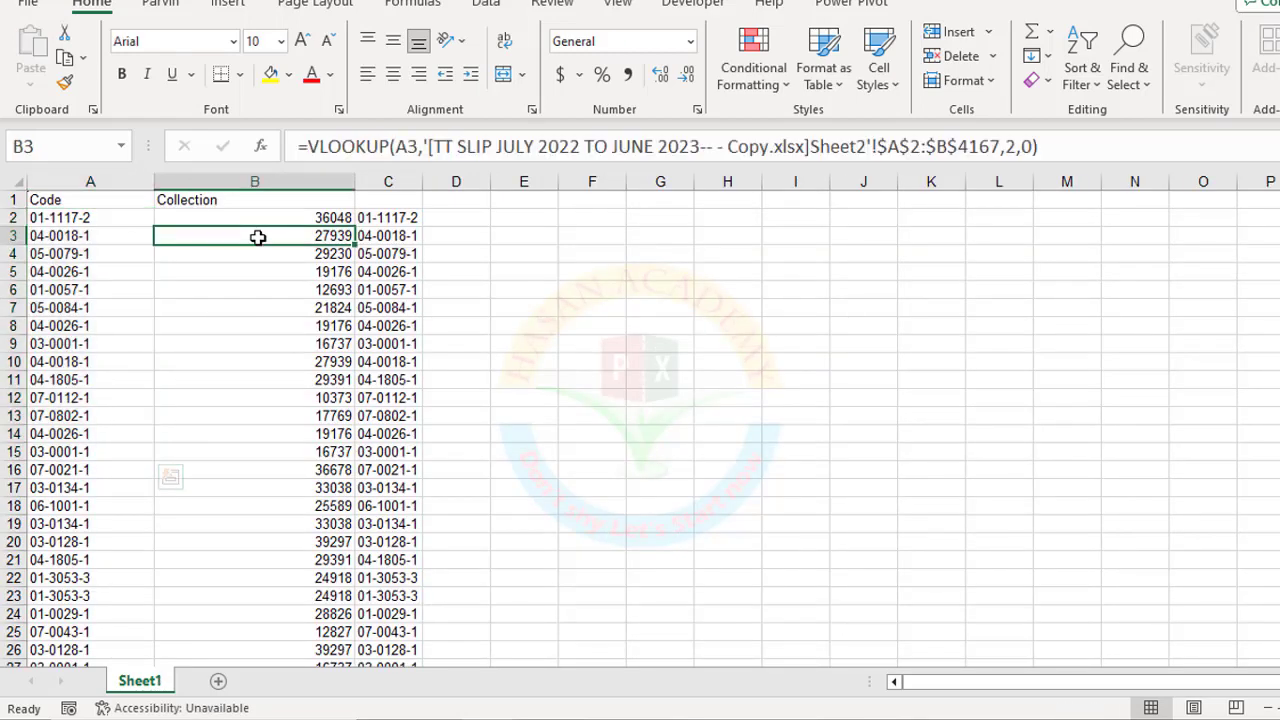
click(383, 185)
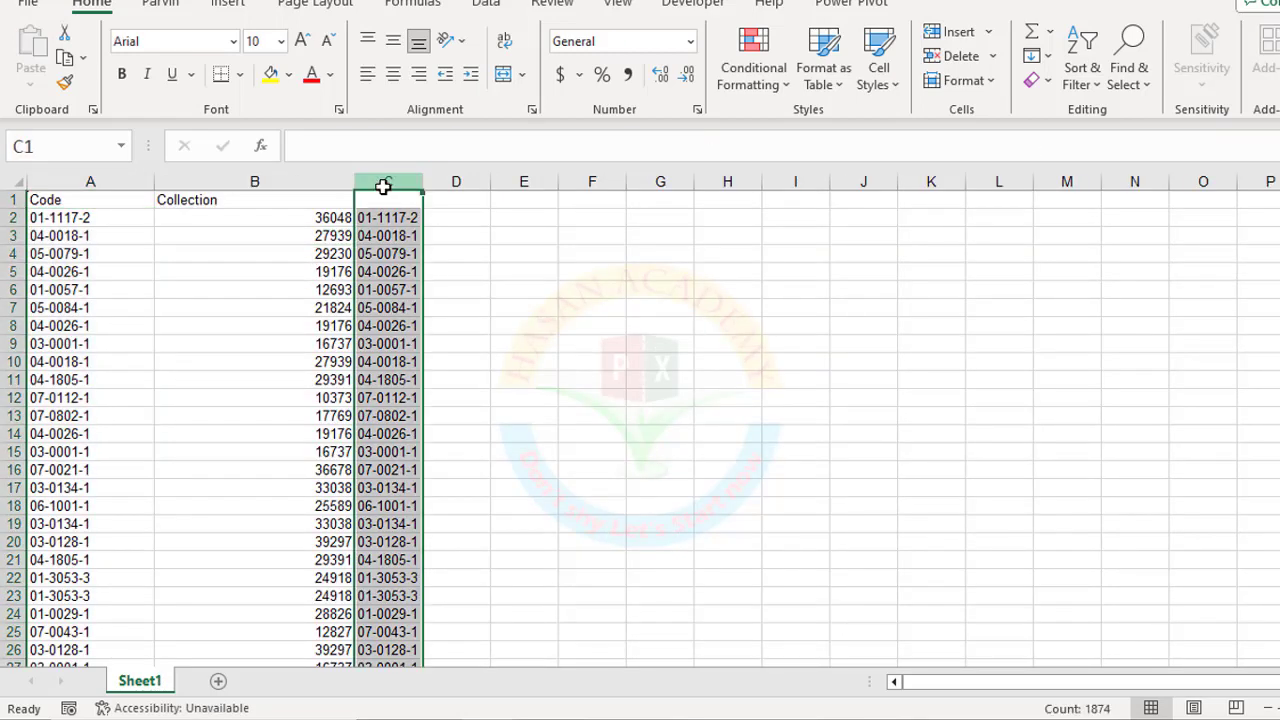
right_click(383, 186)
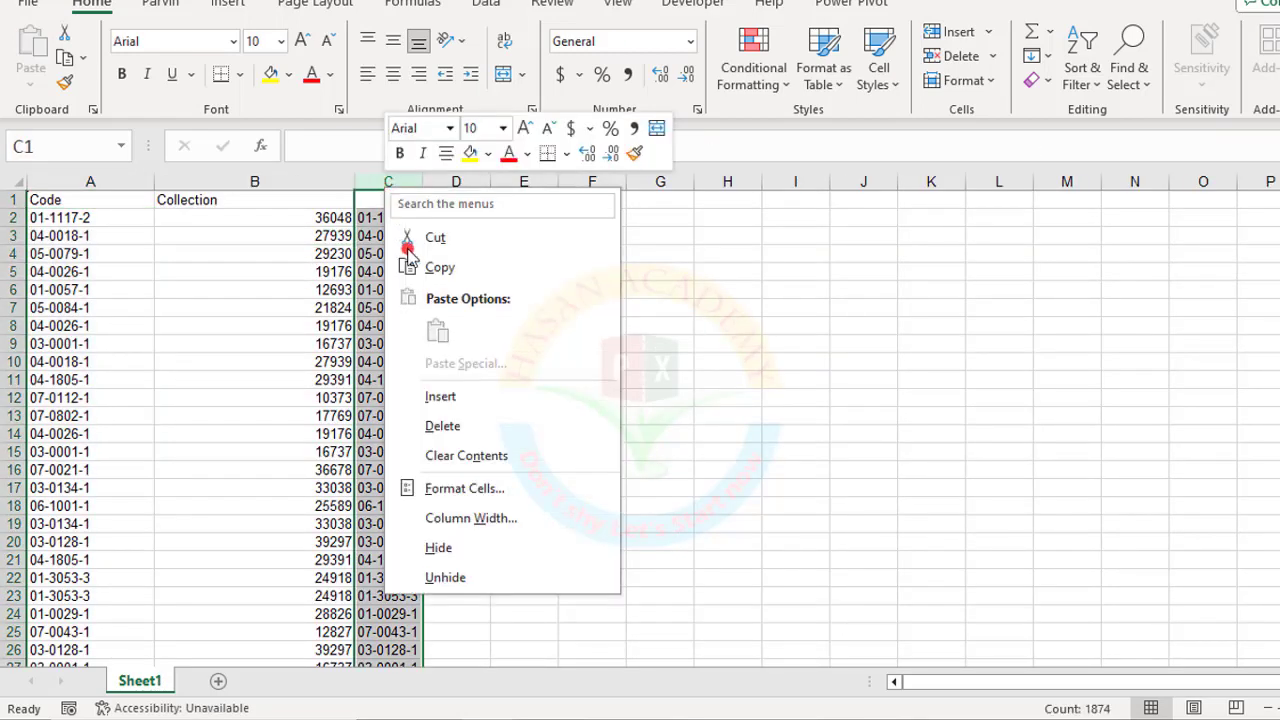
click(443, 426)
Review the VLOOKUP results in the Collection column and compare the cleaned codes and collections across both workbooks.
click(280, 220)
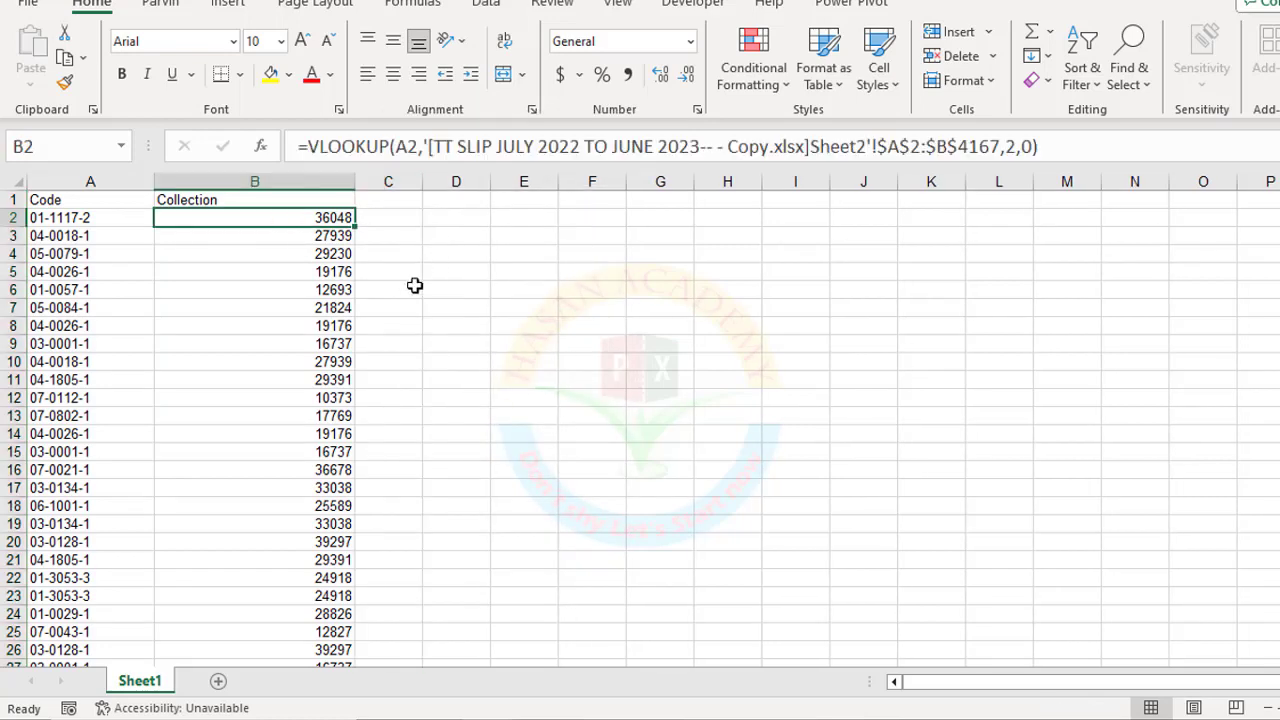
click(244, 375)
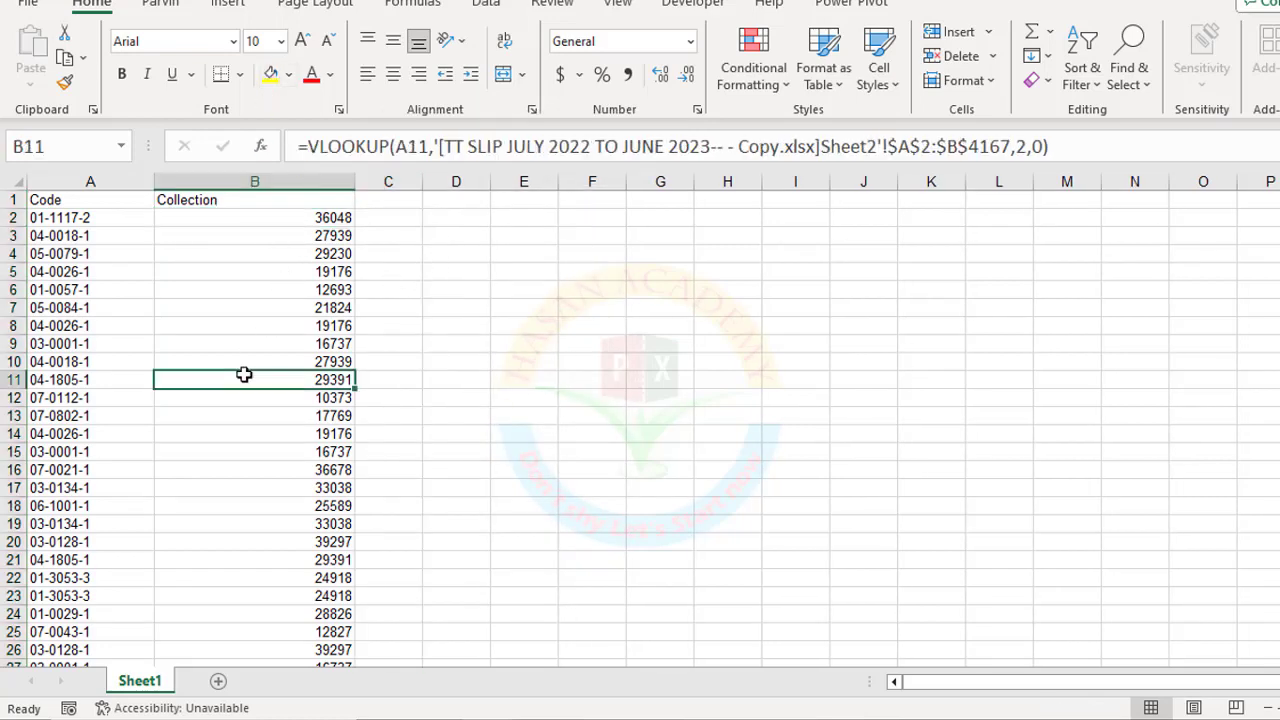
key(alt+Tab)
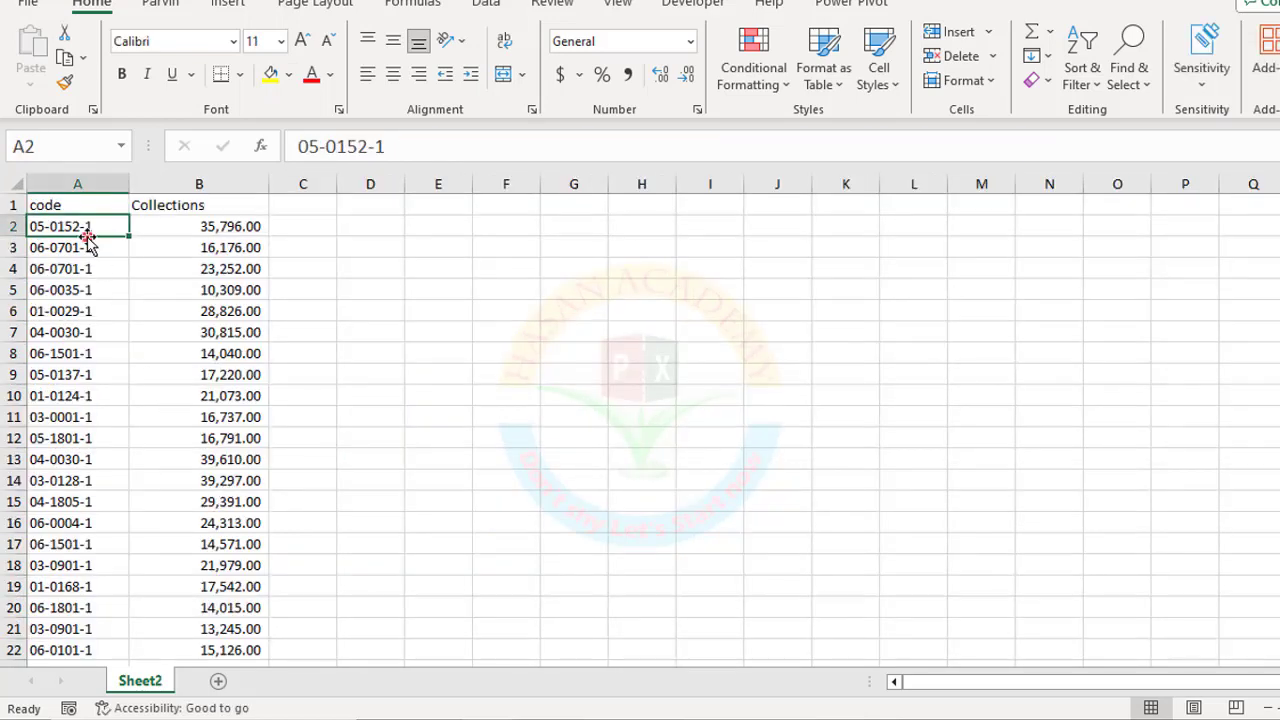
drag(116, 291, 98, 270)
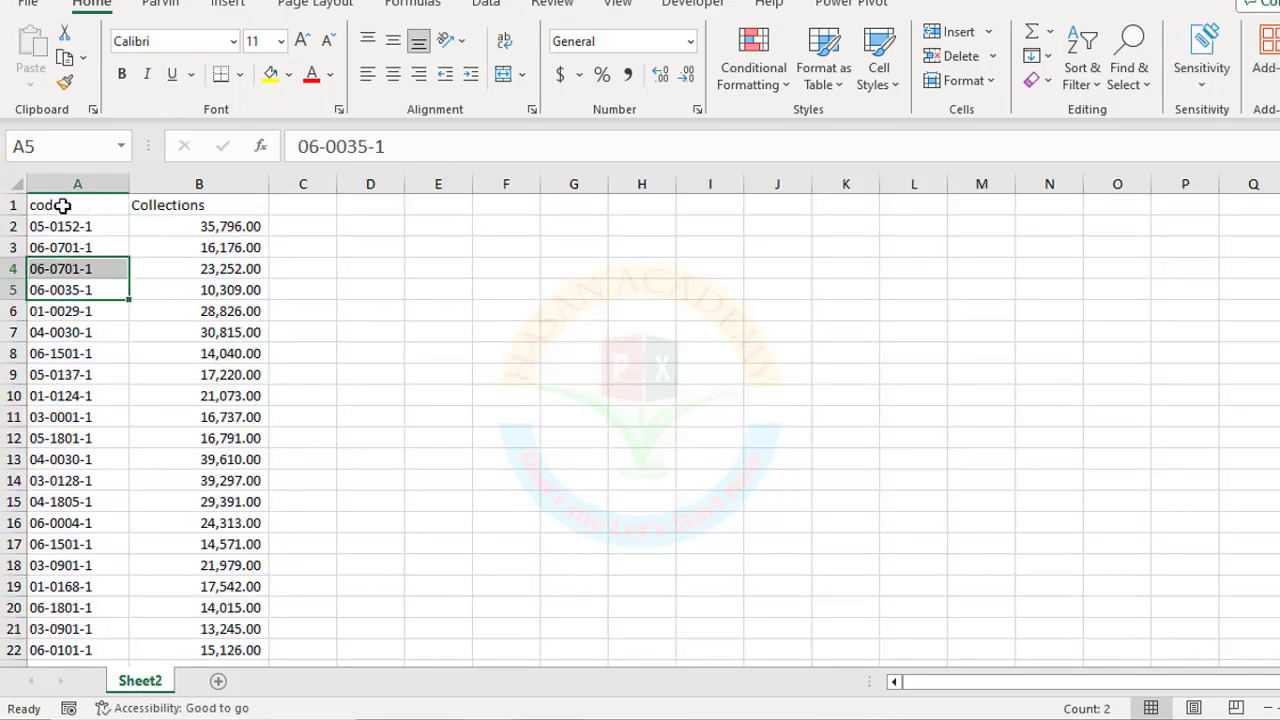
drag(54, 226, 250, 503)
key(alt+Tab)
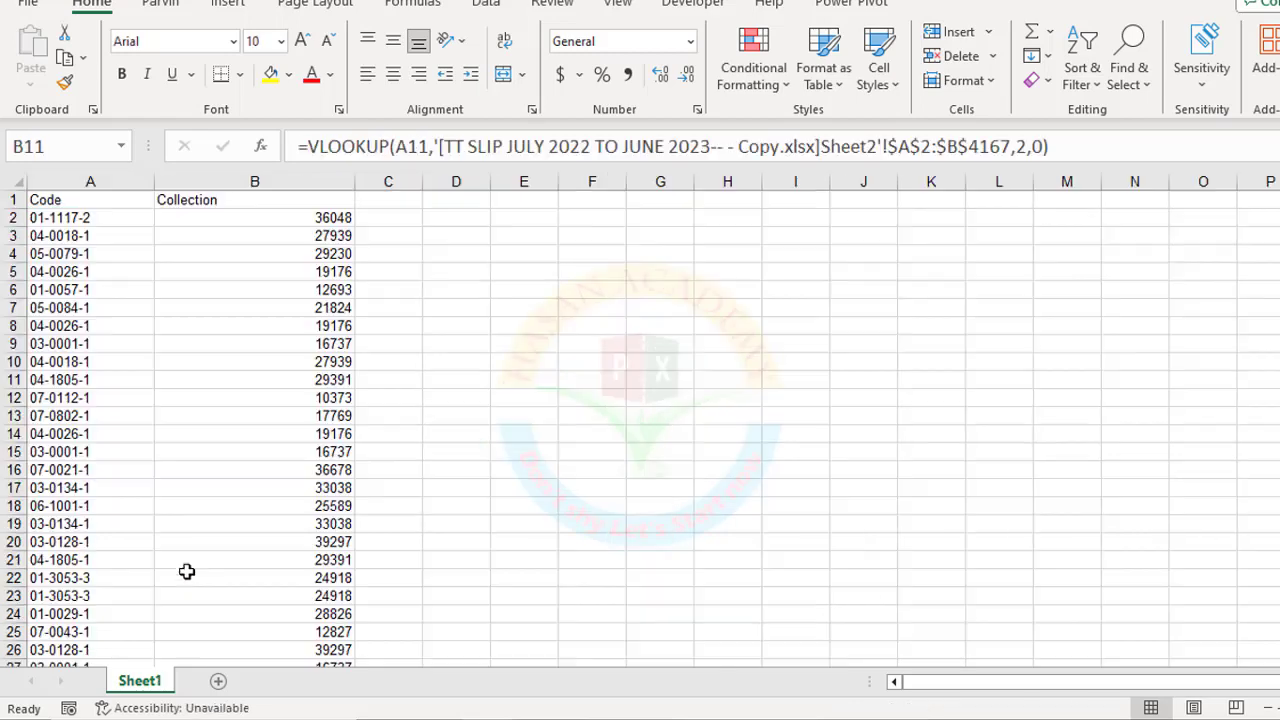
drag(57, 217, 244, 650)
click(257, 383)
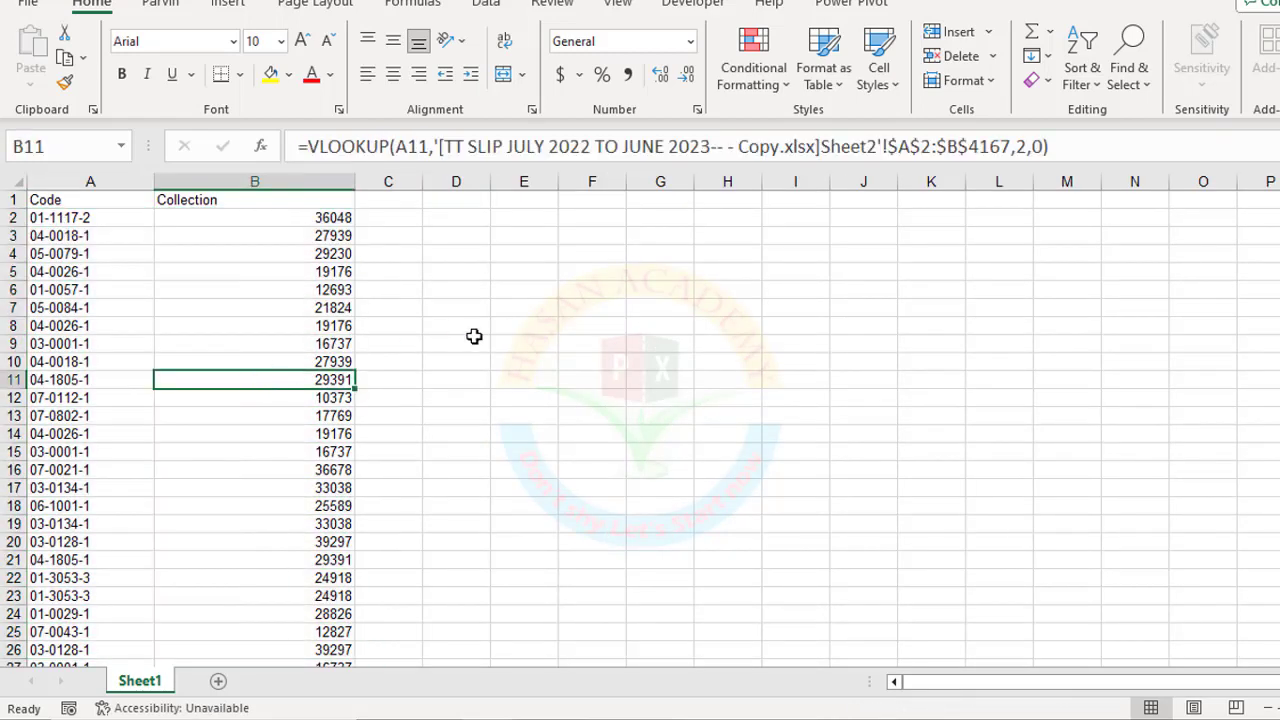